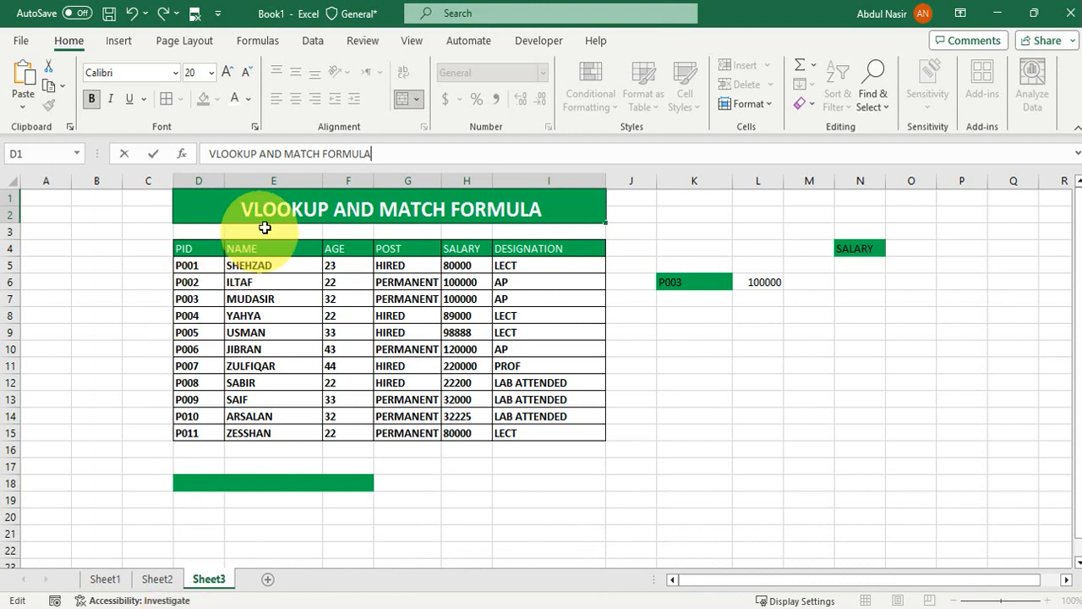
pyautogui.click(274, 212)
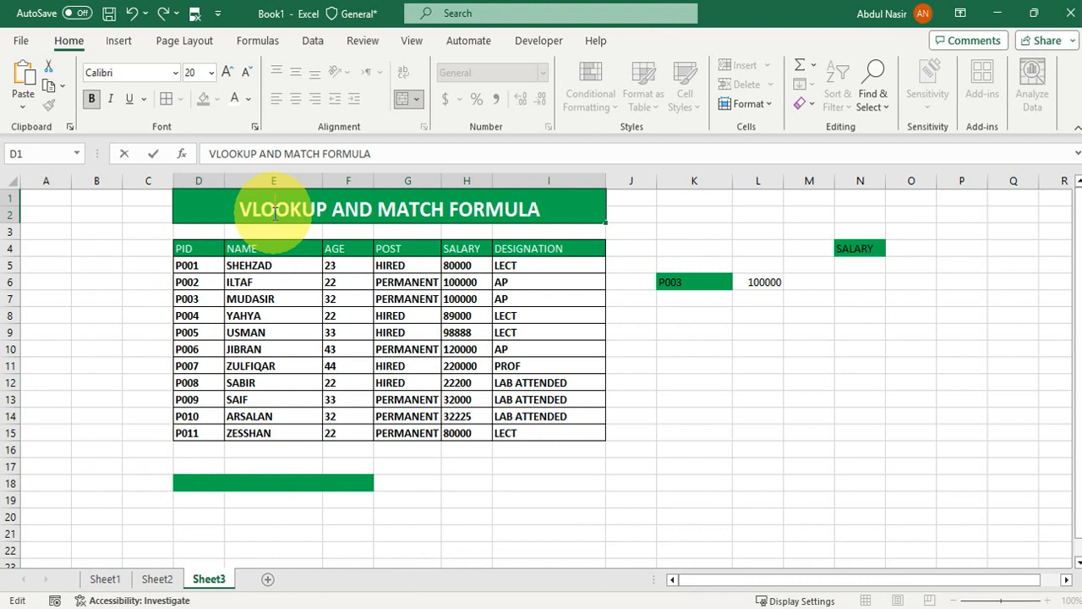
pyautogui.click(506, 484)
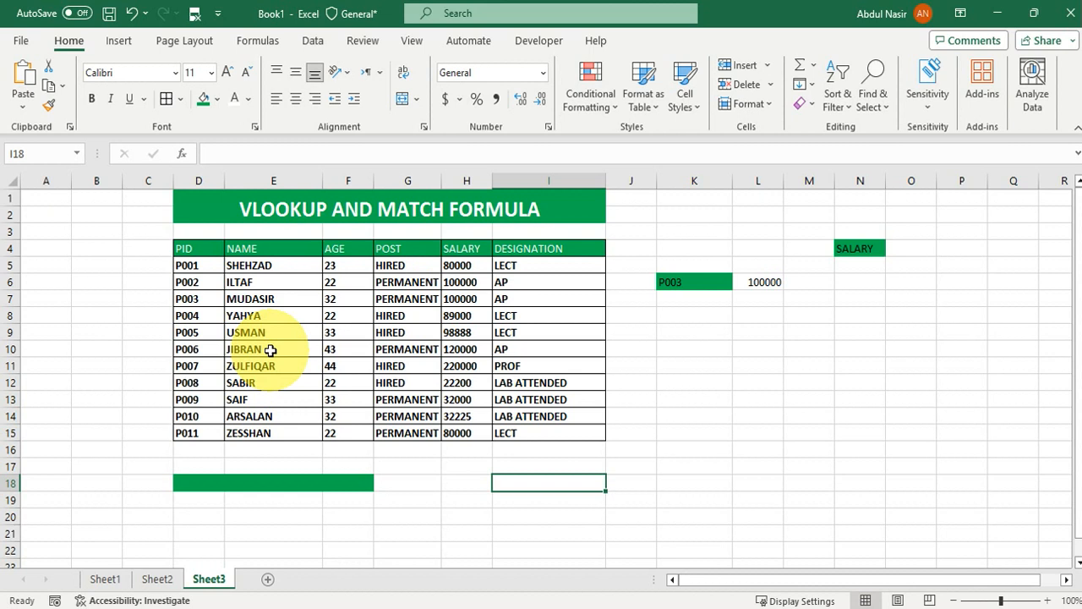
pyautogui.click(206, 490)
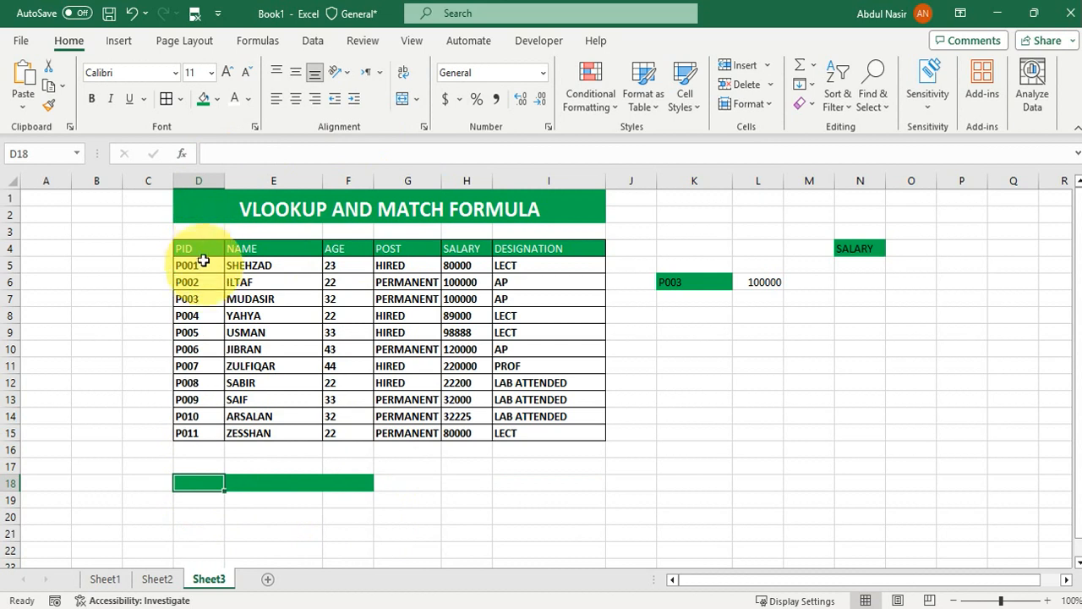
pyautogui.click(201, 332)
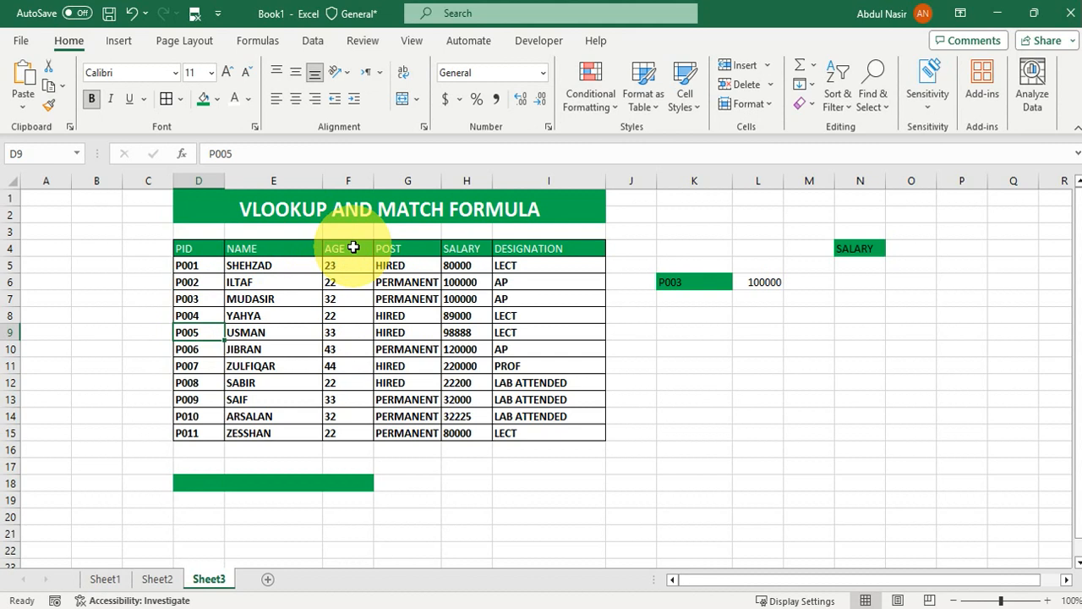
# Step: Format the table's header row D4:I4 in bold at font size 12
pyautogui.moveTo(189, 245); pyautogui.dragTo(538, 245)
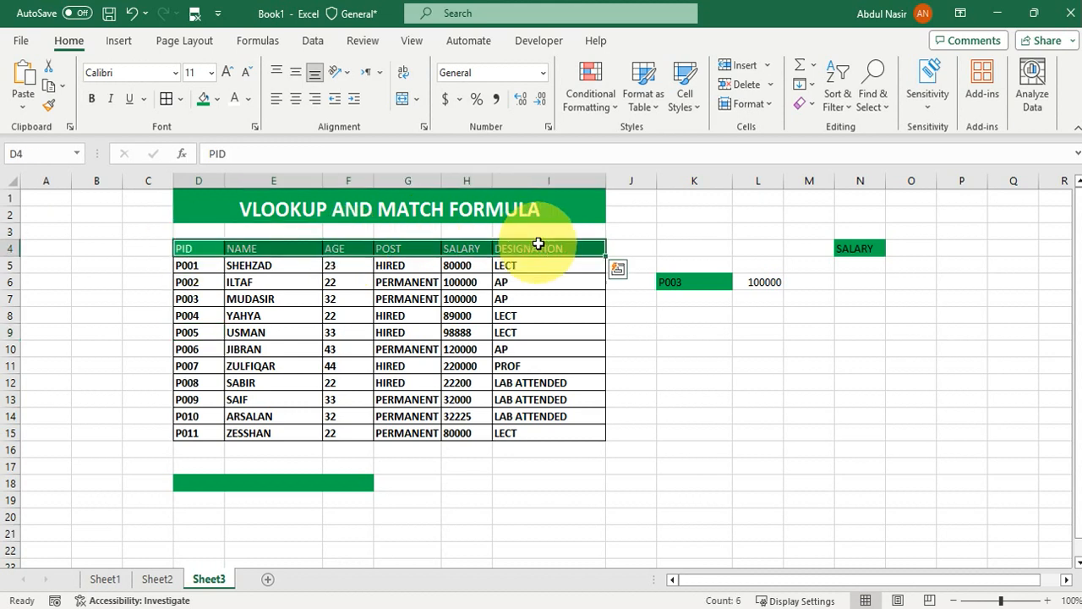
pyautogui.click(226, 73)
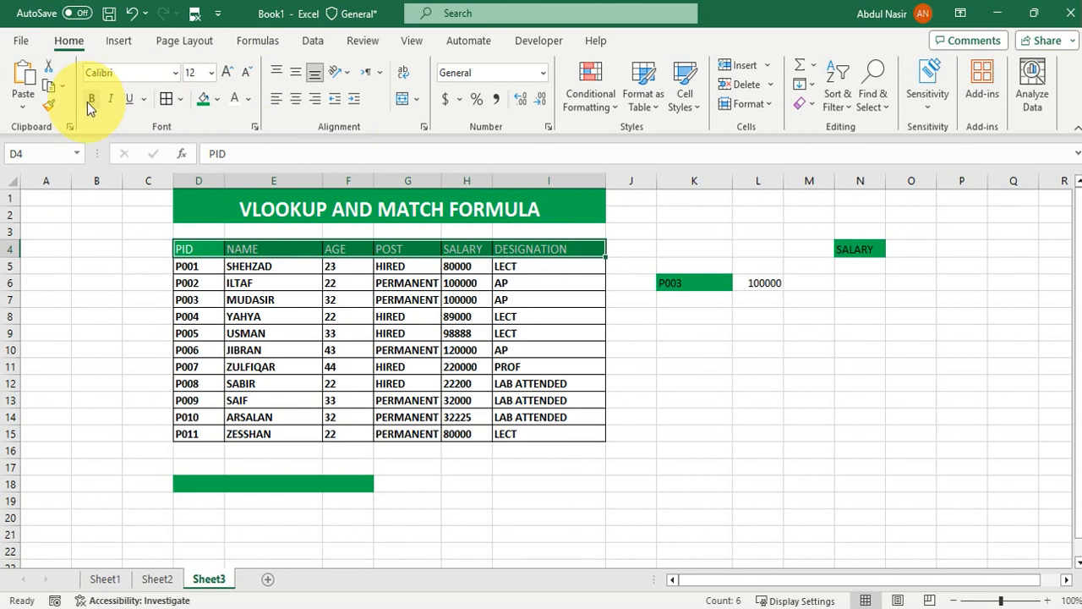
pyautogui.click(90, 98)
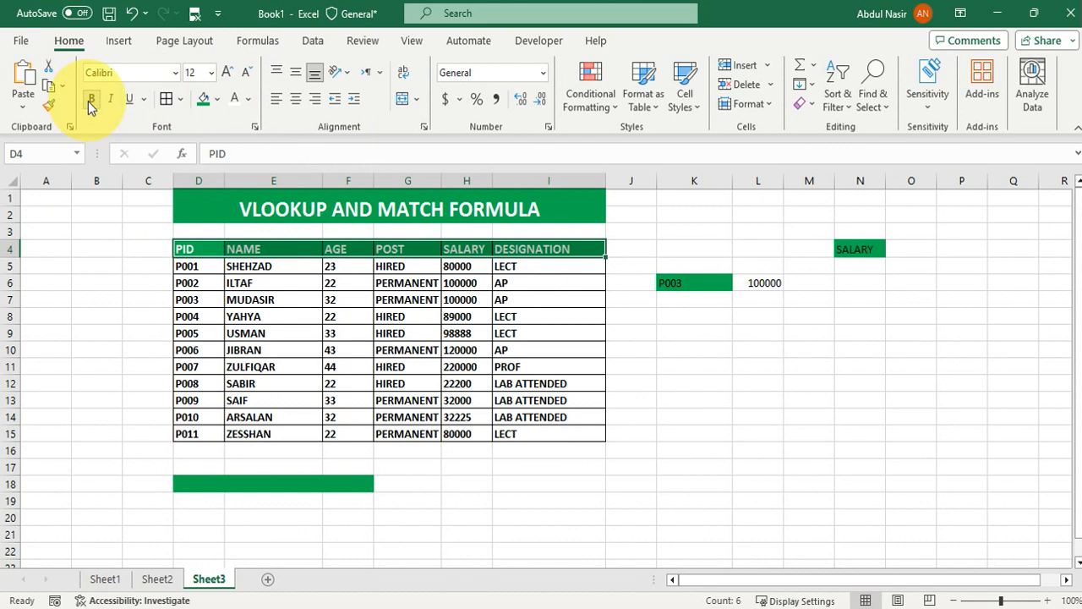
pyautogui.click(281, 499)
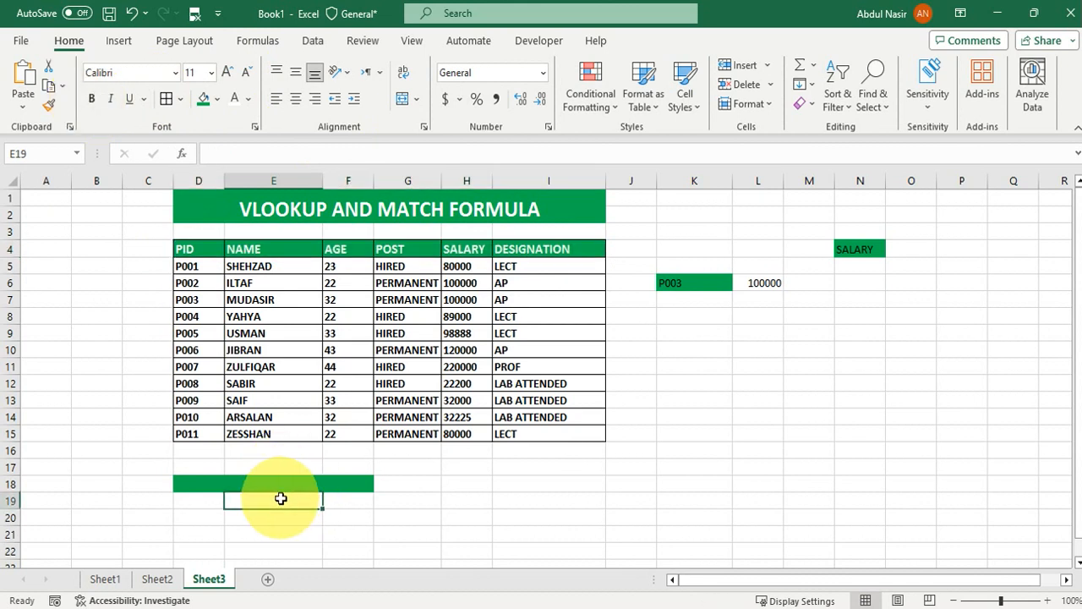
# Step: Enter the formula =VLOOKUP(D18,D4:I15,2,0) in cell E18 to return the name for the PID in D18
pyautogui.click(208, 487)
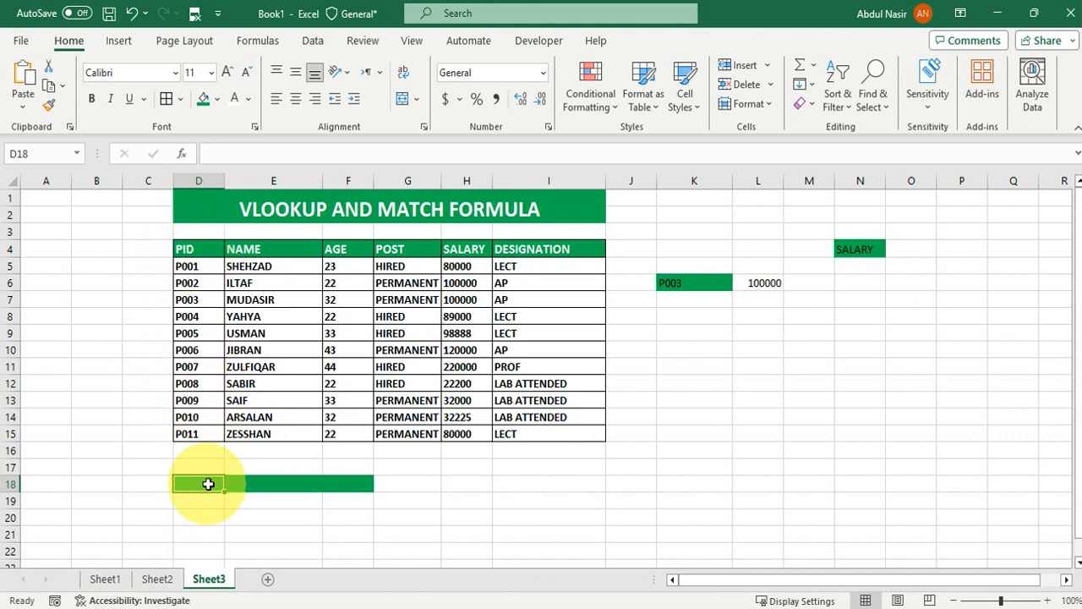
pyautogui.click(283, 482)
pyautogui.write('=VLO')
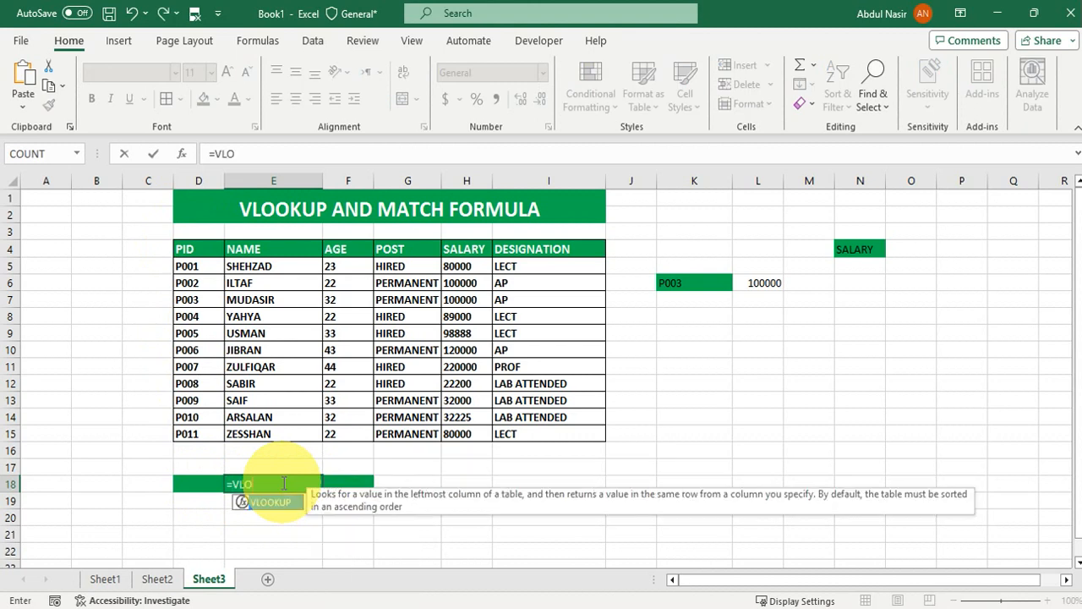
pyautogui.press('Tab')
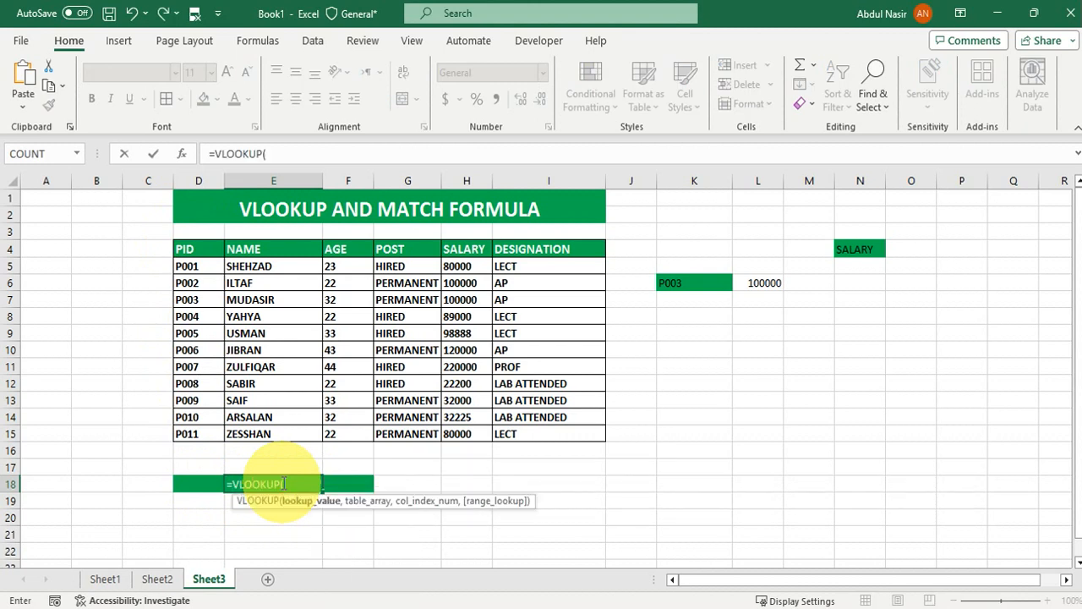
pyautogui.click(198, 484)
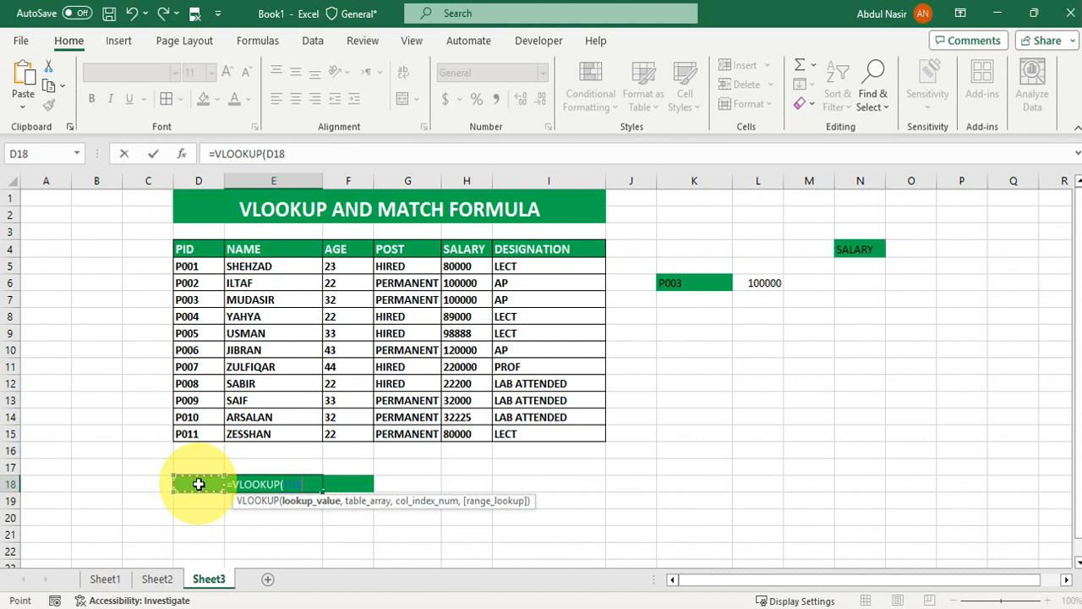
pyautogui.write(',')
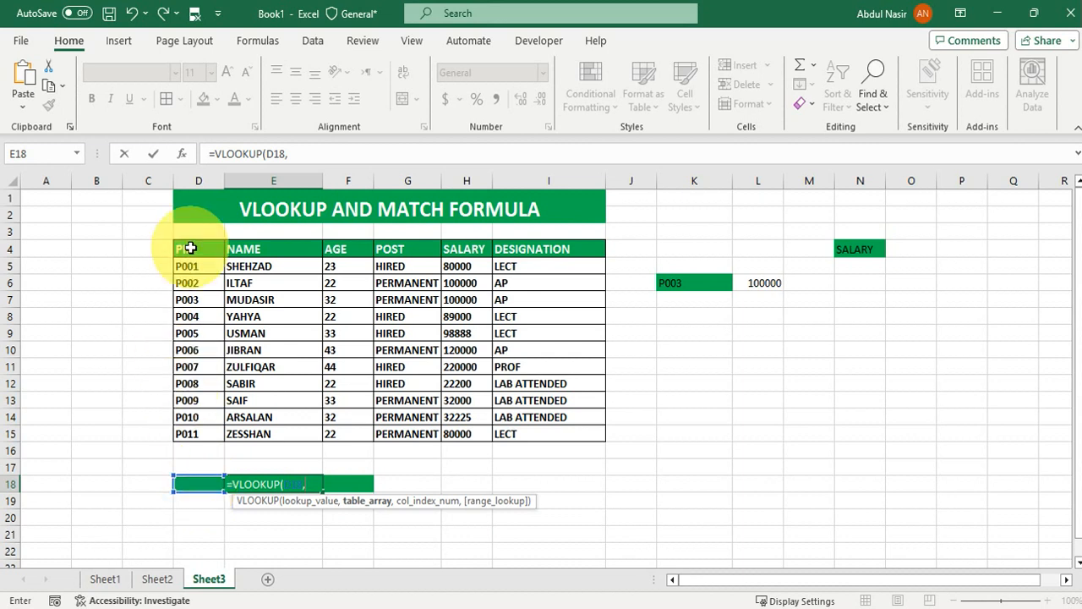
pyautogui.moveTo(191, 248); pyautogui.dragTo(571, 432)
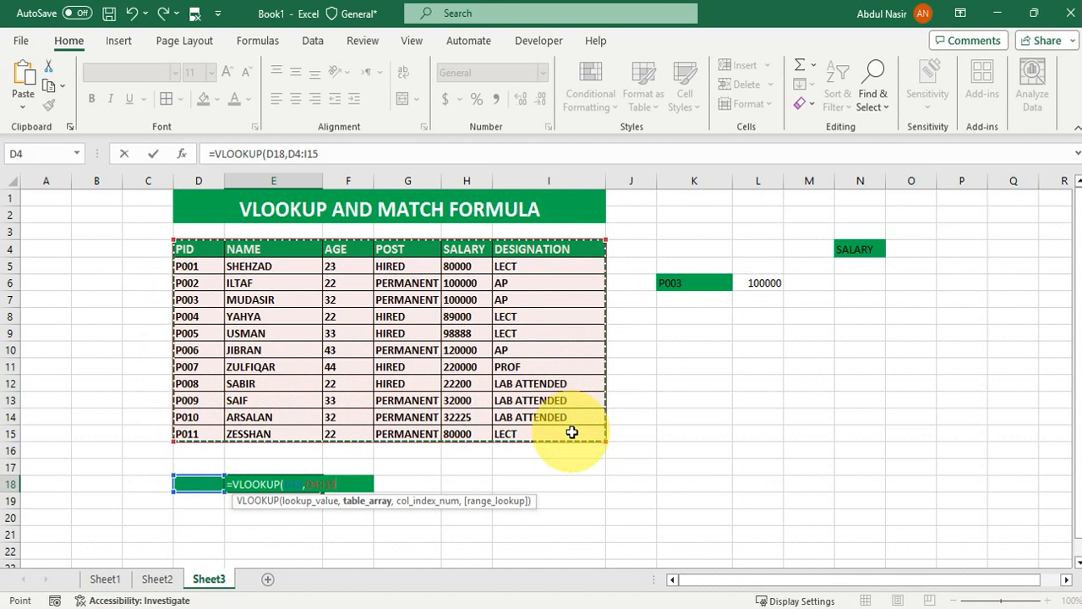
pyautogui.write(',')
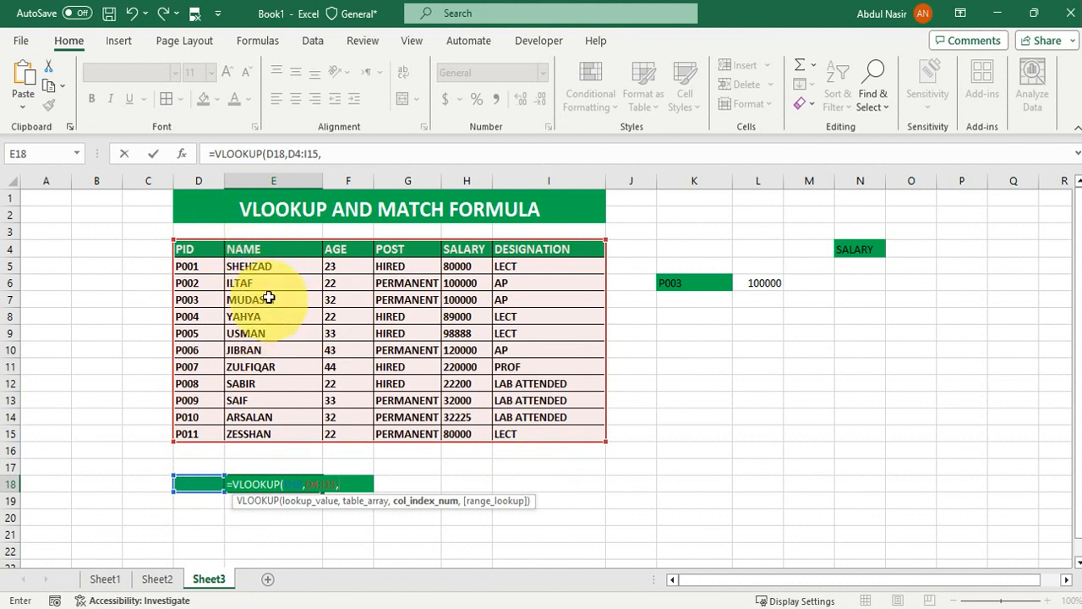
pyautogui.write('2,')
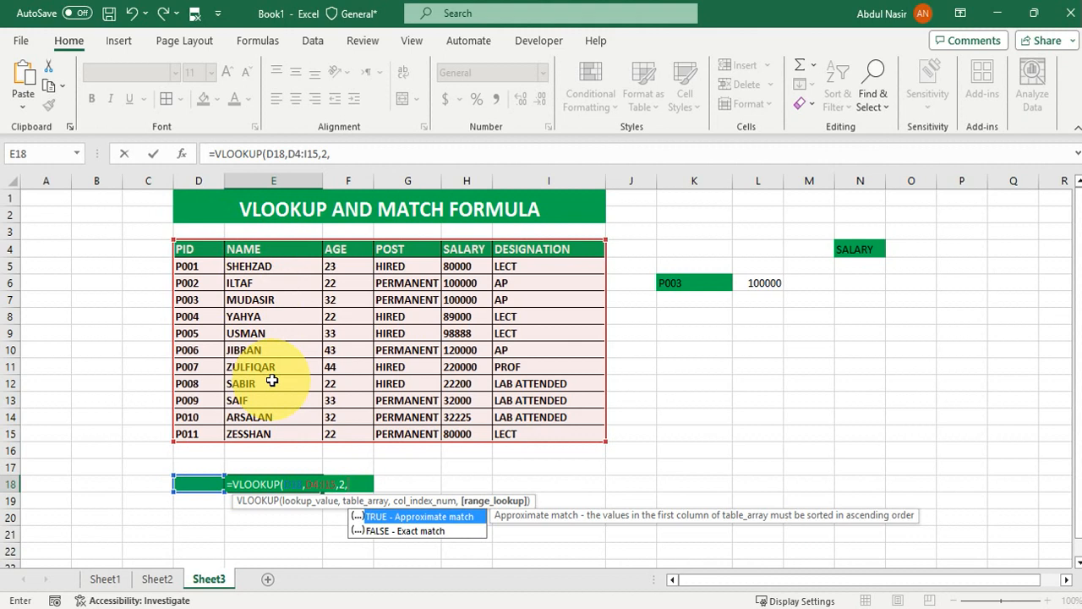
pyautogui.write('0)')
pyautogui.press('Return')
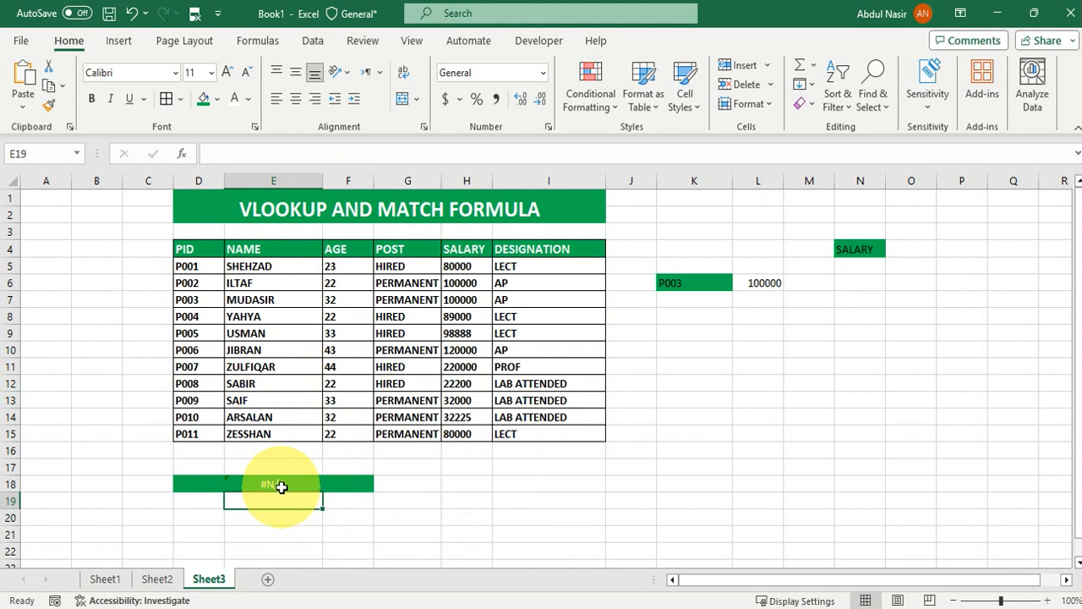
# Step: Make cells D18:E18 bold and increase their font size to 18
pyautogui.moveTo(184, 483); pyautogui.dragTo(264, 482)
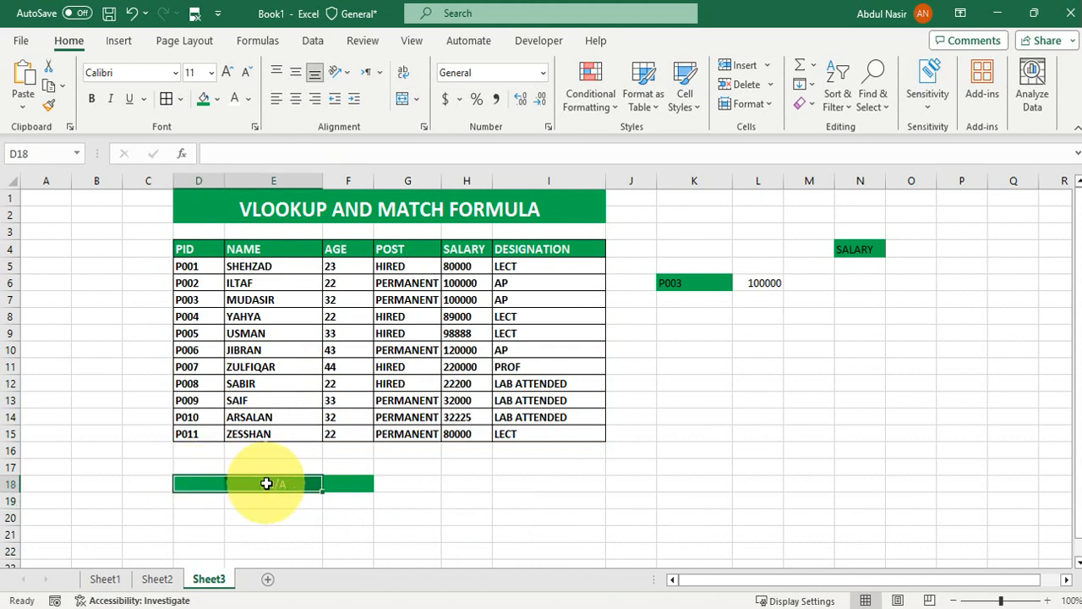
pyautogui.click(92, 99)
pyautogui.click(229, 73)
pyautogui.click(228, 73)
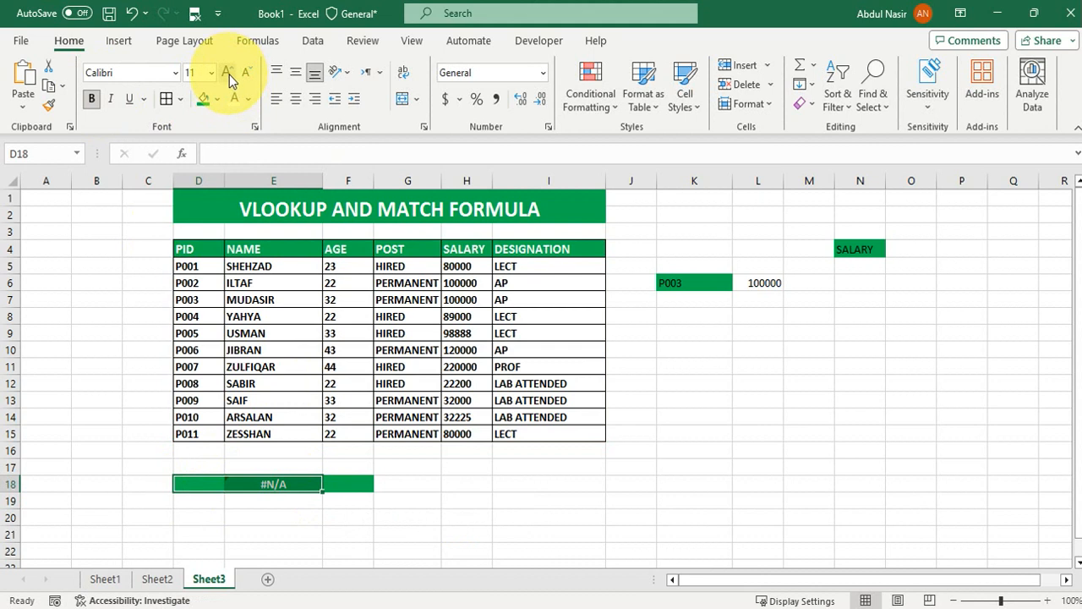
pyautogui.click(229, 72)
pyautogui.click(228, 73)
# Step: Enter P004 in cell D18 to test the lookup and compare it with the matching table row
pyautogui.click(210, 483)
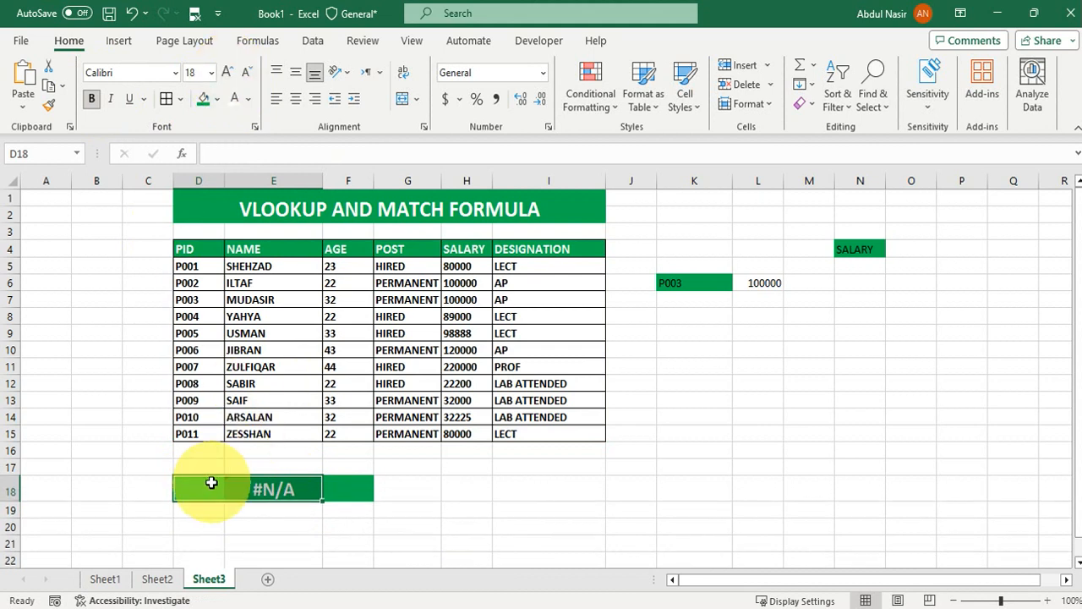
pyautogui.write('P00')
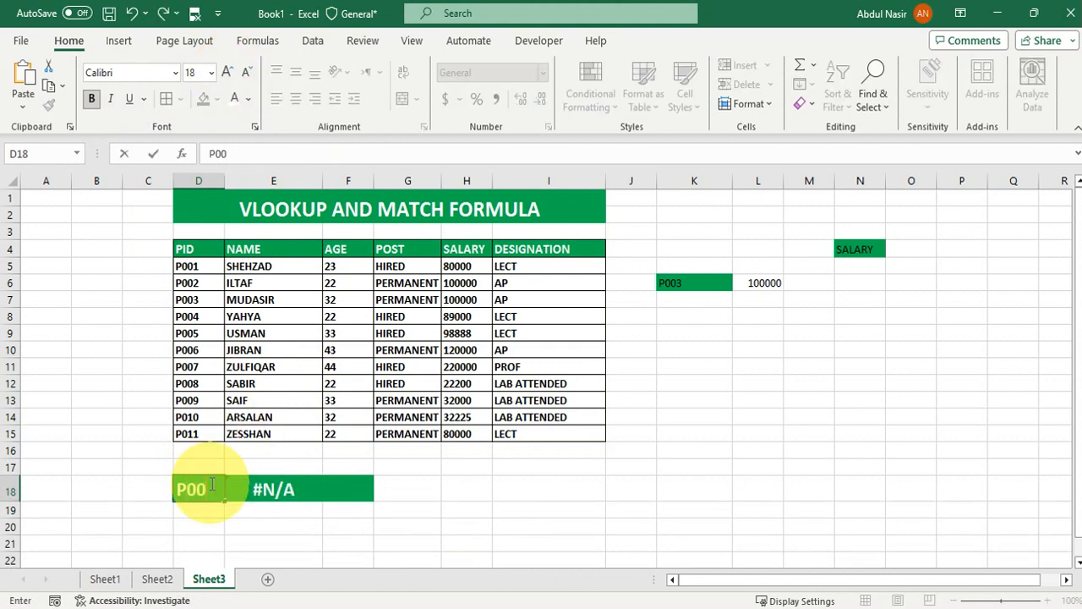
pyautogui.write('4')
pyautogui.press('Return')
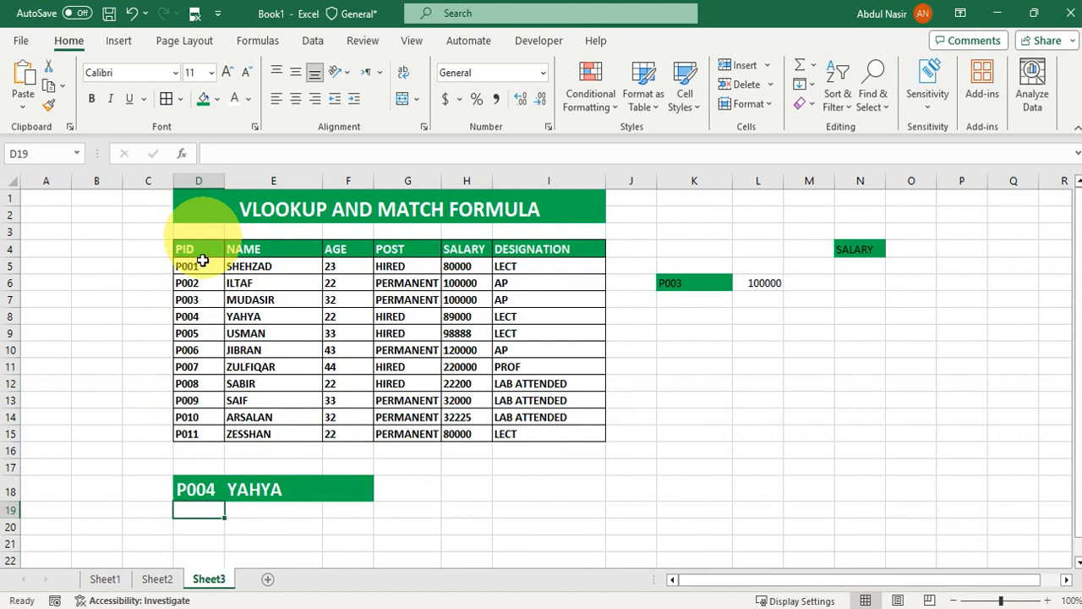
pyautogui.click(198, 319)
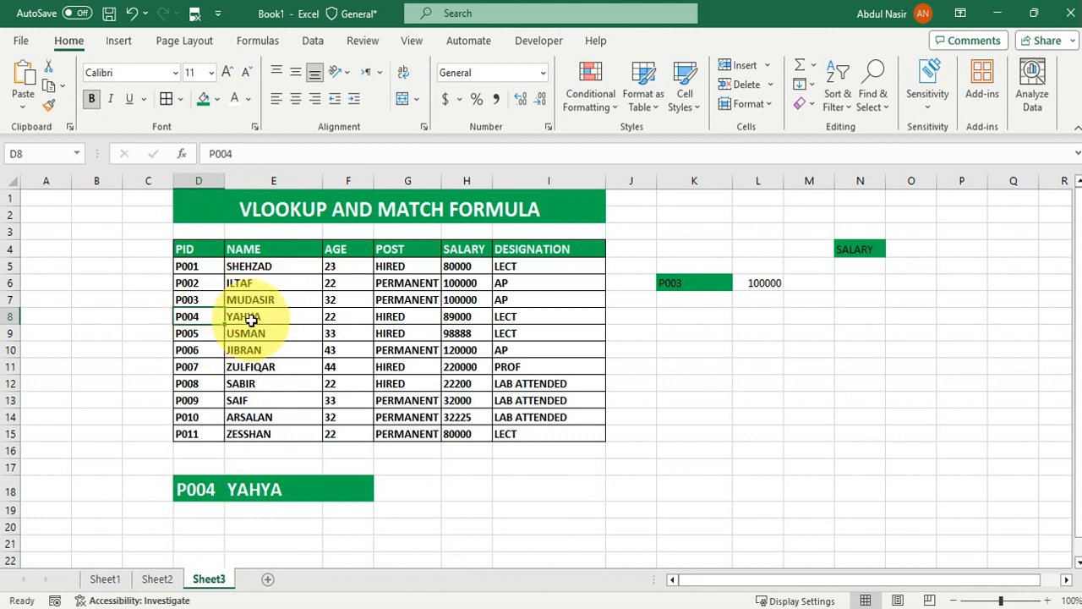
# Step: Add list data validation to cell D18 with D5:D15 as the source, and choose P001 from its list
pyautogui.click(207, 487)
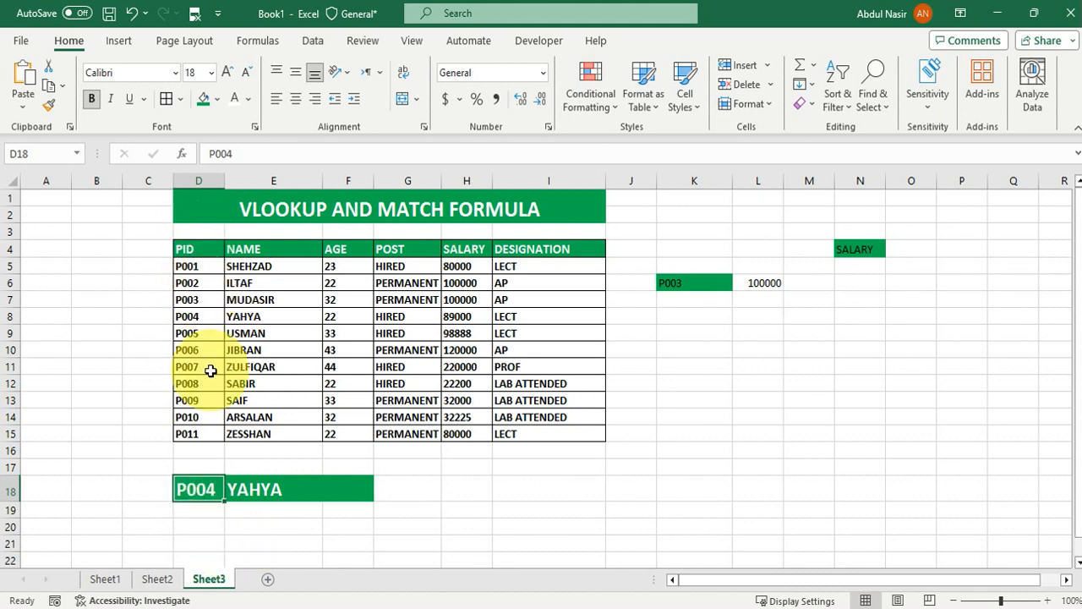
pyautogui.click(312, 45)
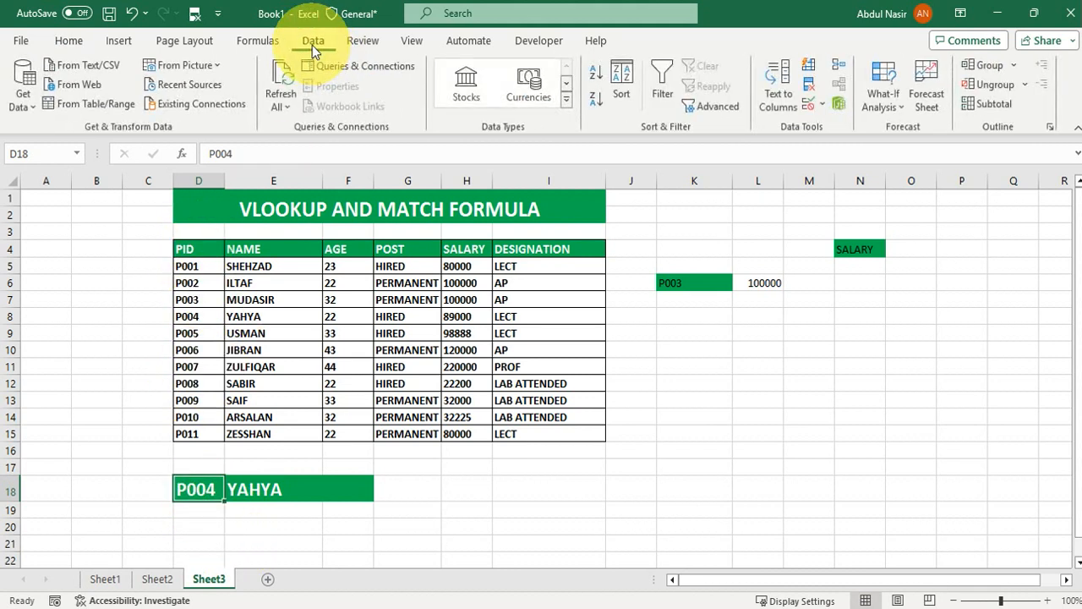
pyautogui.click(809, 110)
pyautogui.click(819, 216)
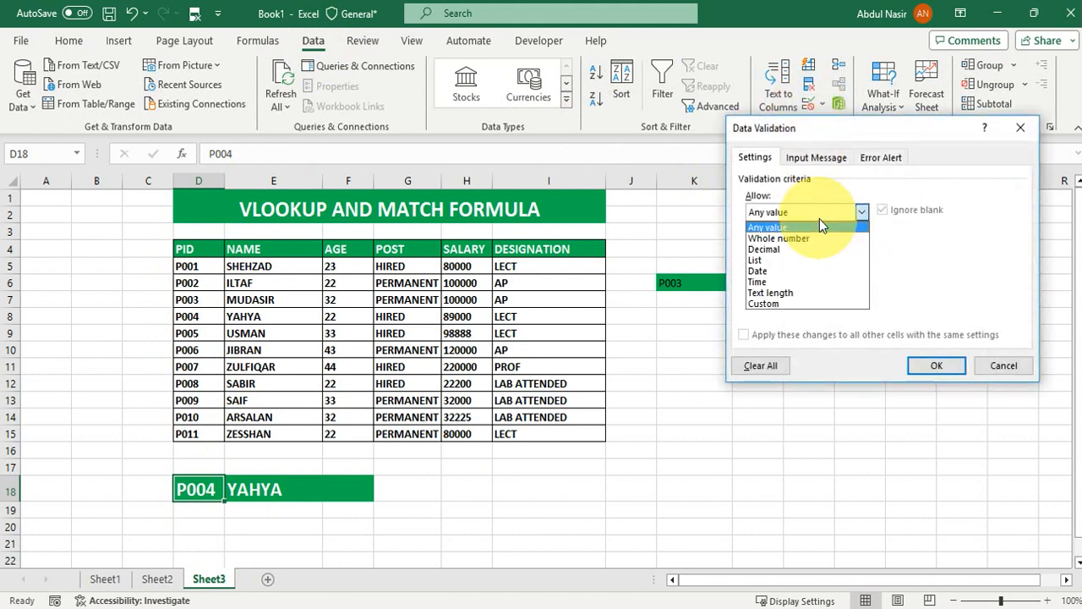
pyautogui.click(760, 260)
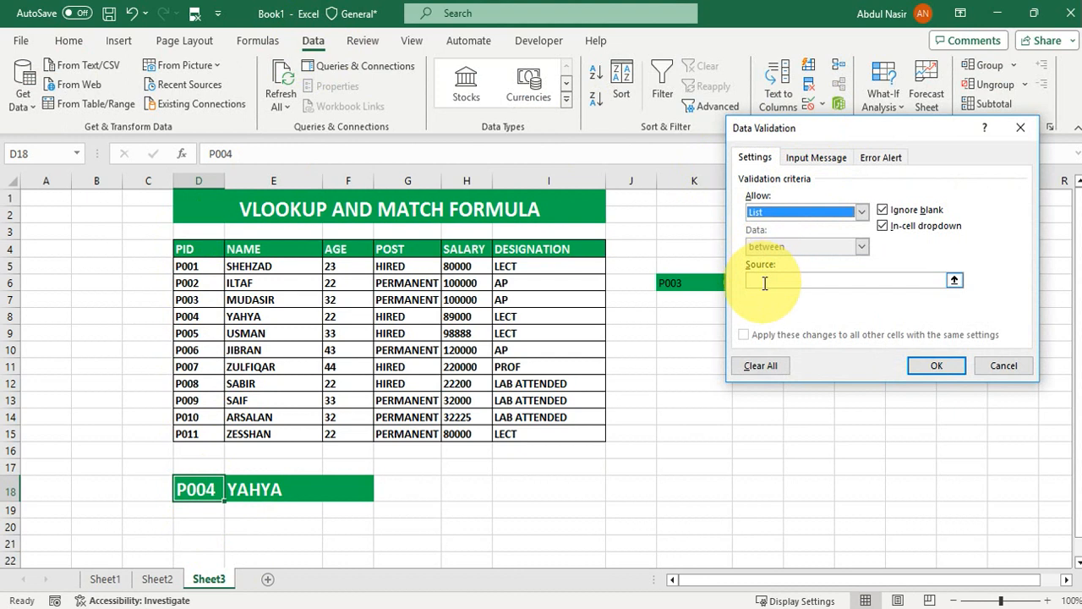
pyautogui.click(764, 283)
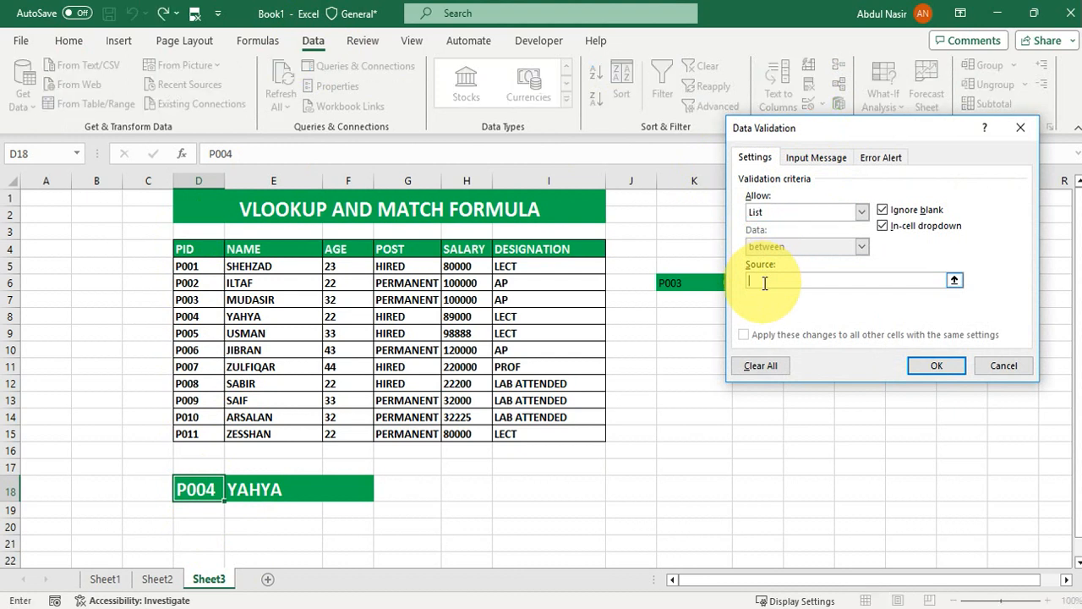
pyautogui.moveTo(186, 267); pyautogui.dragTo(208, 431)
pyautogui.press('Return')
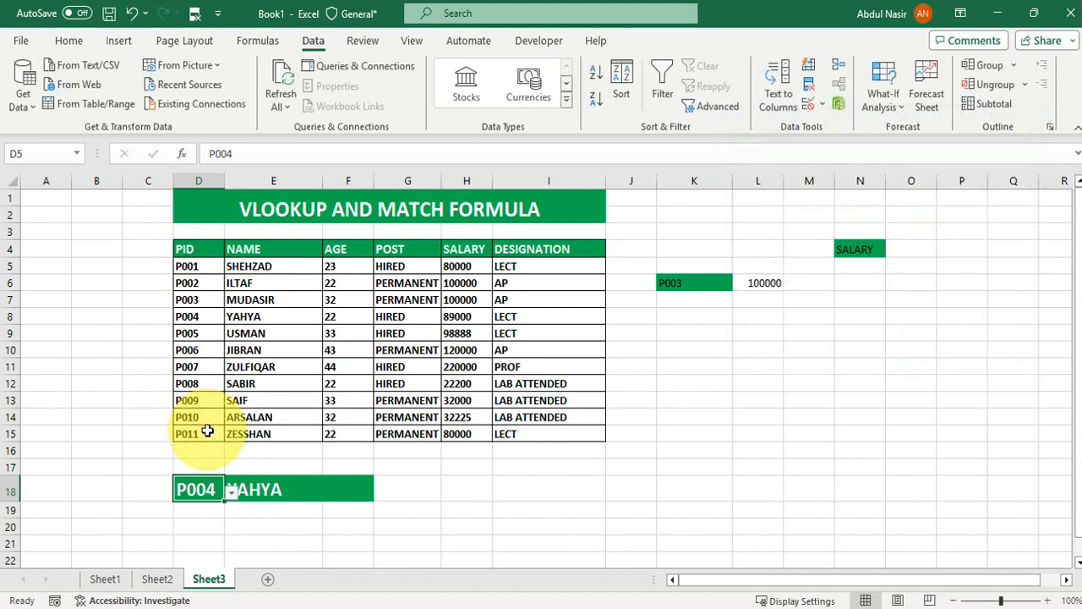
pyautogui.click(231, 494)
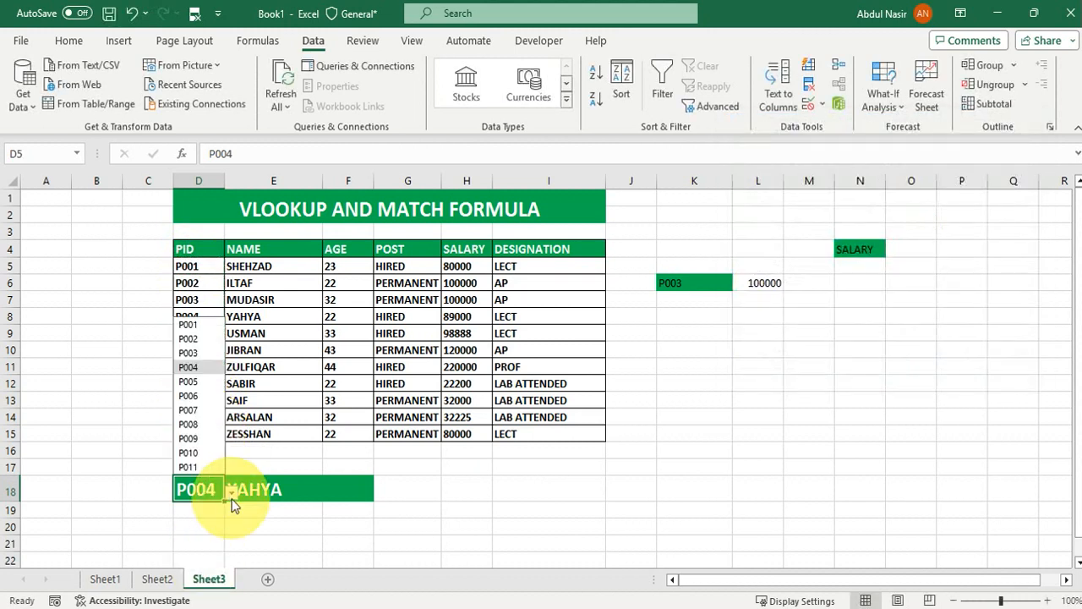
pyautogui.click(194, 324)
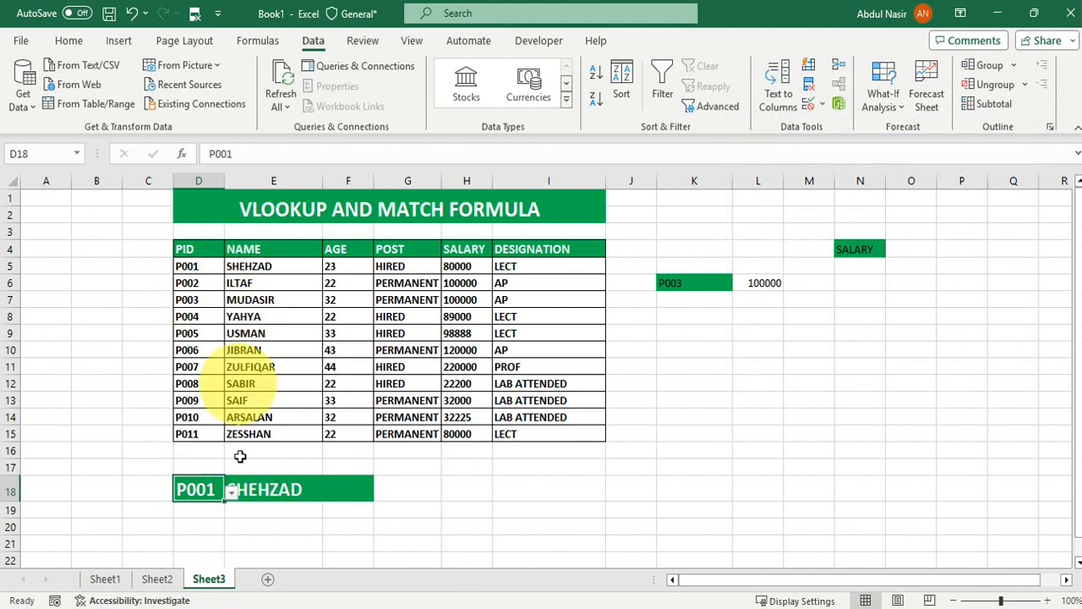
# Step: Right-align the lookup result in cell E18
pyautogui.click(278, 501)
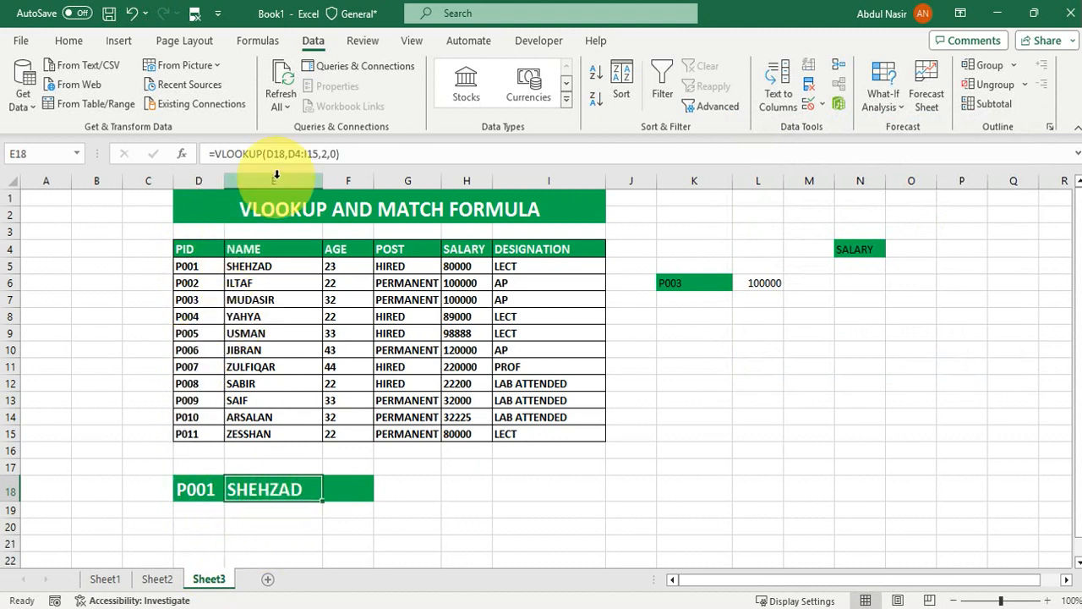
pyautogui.click(67, 47)
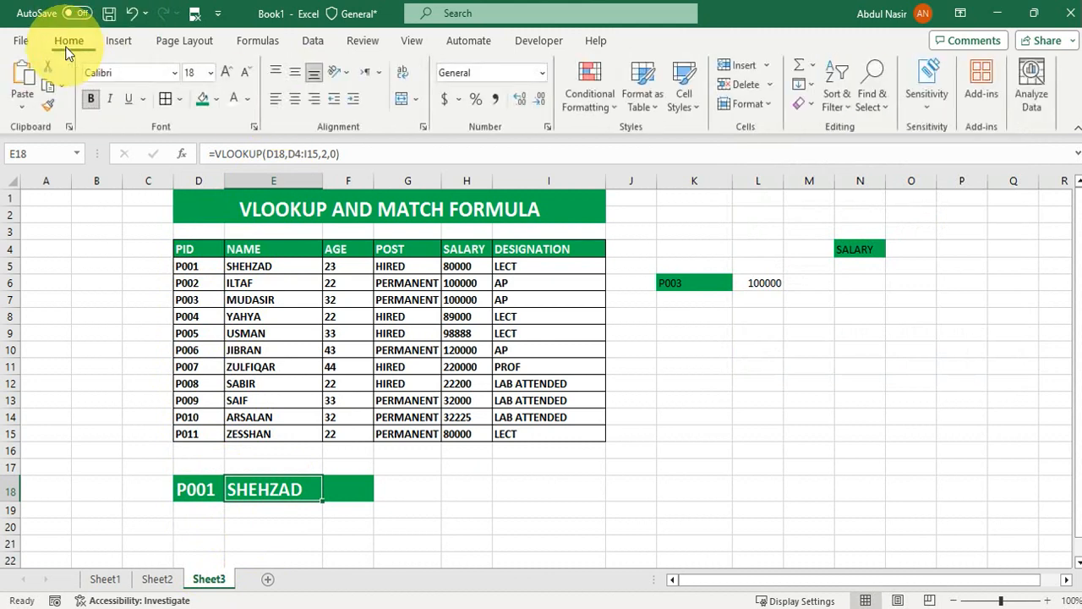
pyautogui.click(314, 99)
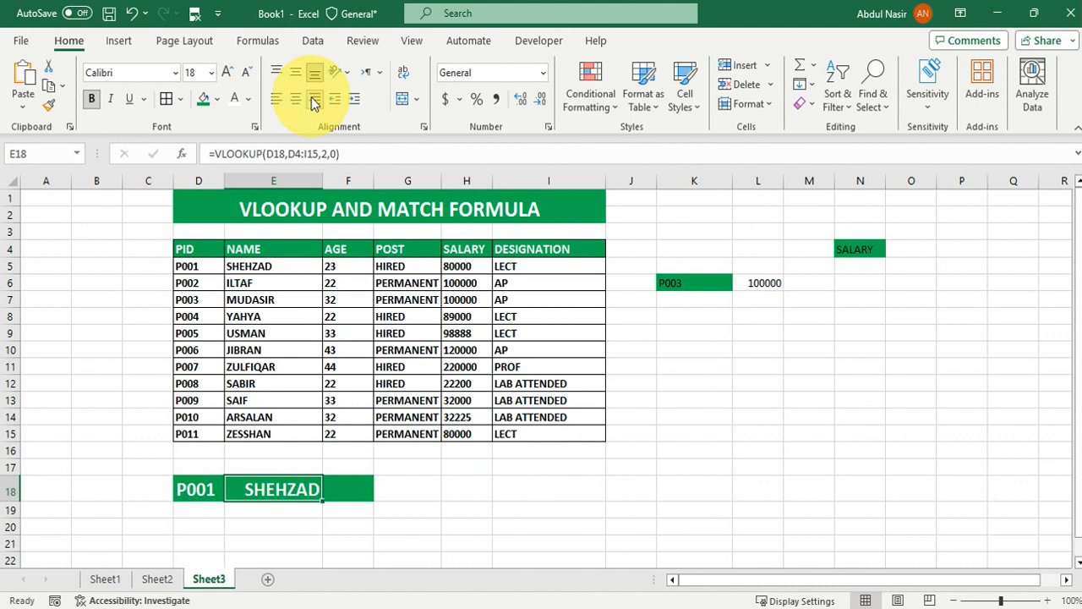
pyautogui.click(213, 490)
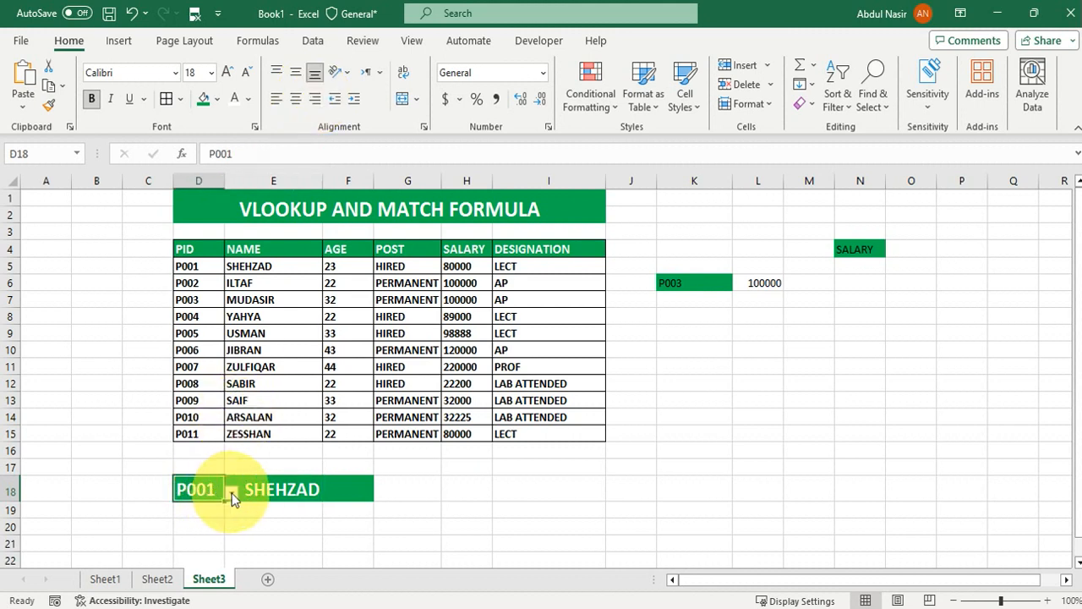
# Step: Choose P010 from the drop-down list in D18 and check the lookup formula in E18
pyautogui.click(232, 493)
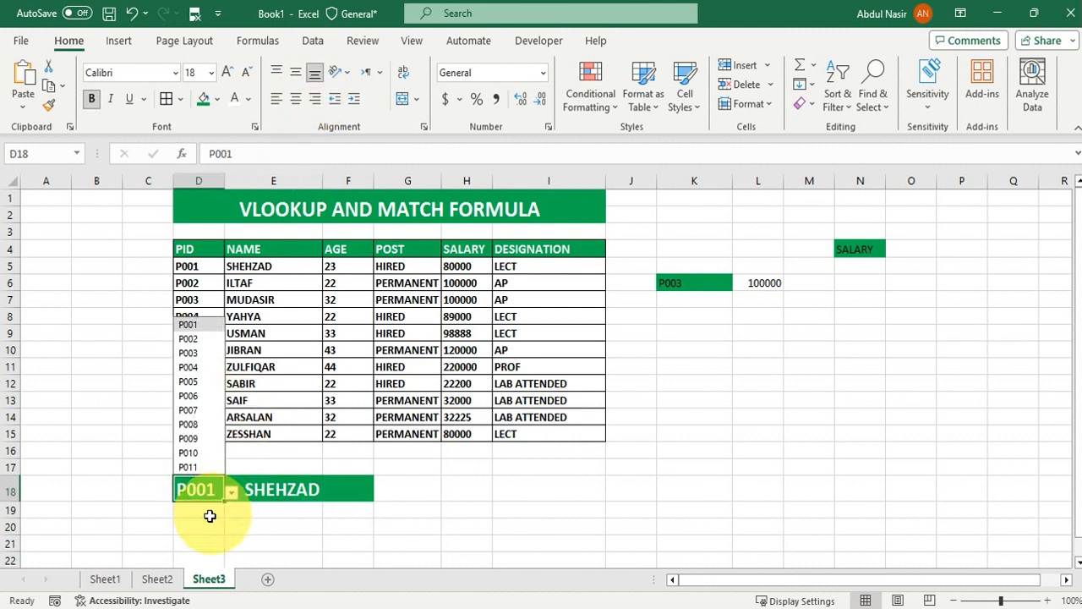
pyautogui.click(190, 452)
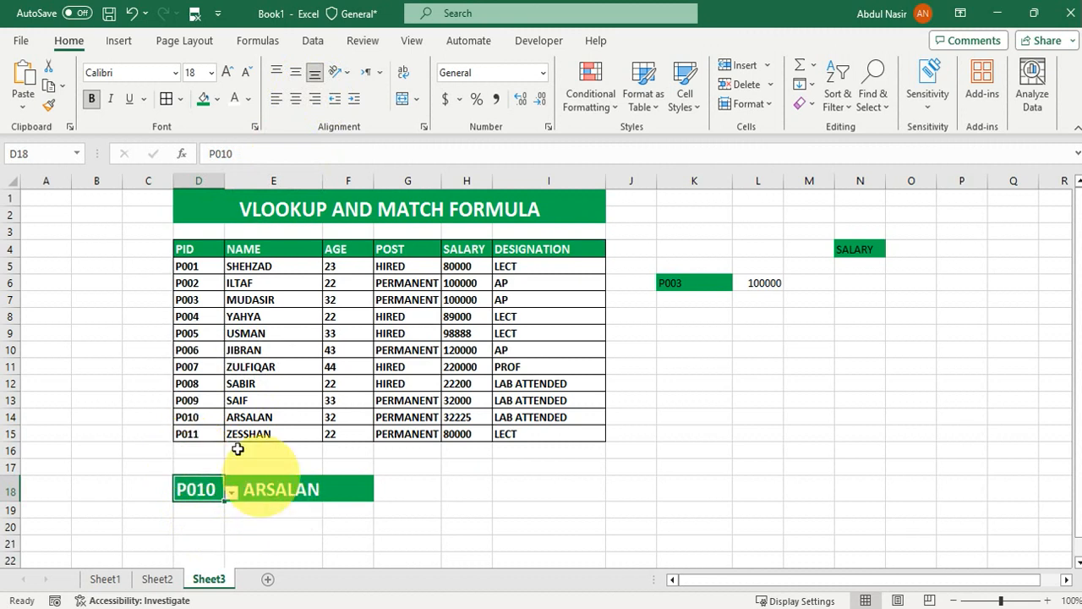
pyautogui.click(285, 498)
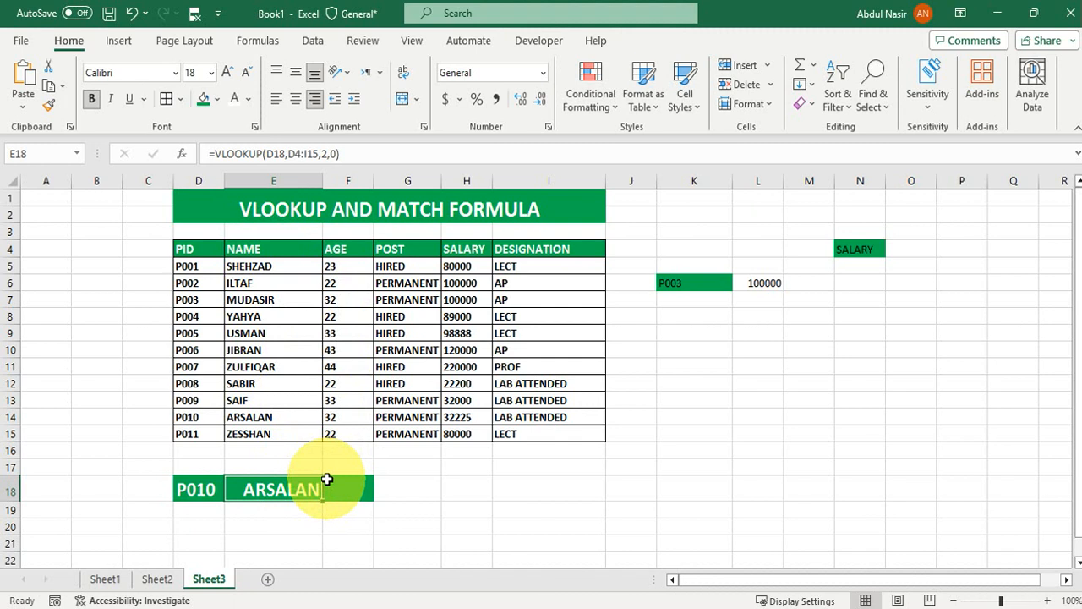
# Step: Change the column index of the VLOOKUP in E18 to 3 so it looks up the age
pyautogui.click(328, 153)
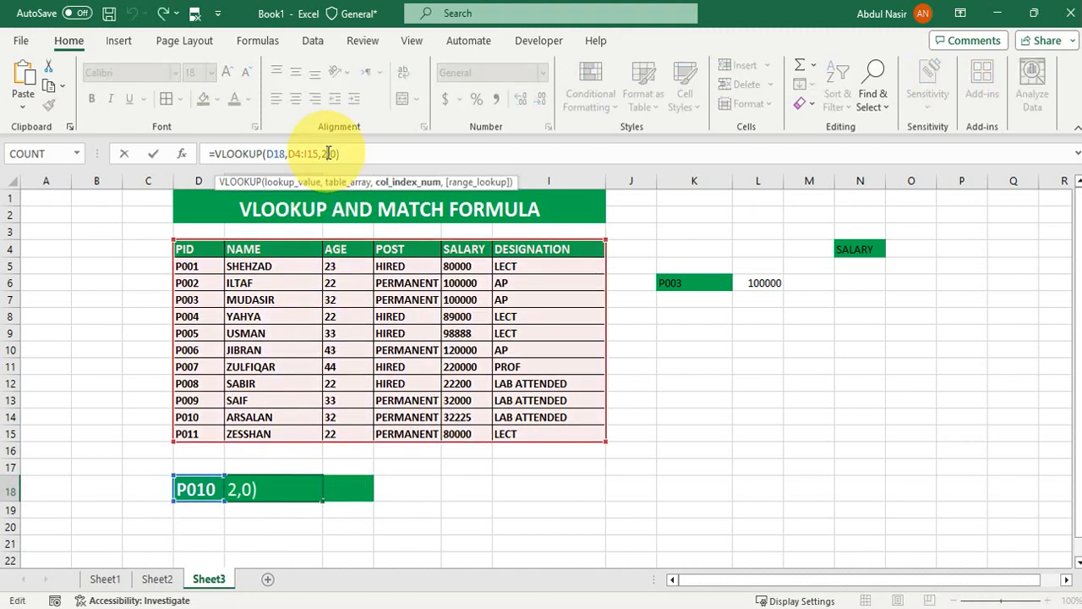
pyautogui.press('BackSpace')
pyautogui.write('3')
pyautogui.press('Return')
pyautogui.click(296, 492)
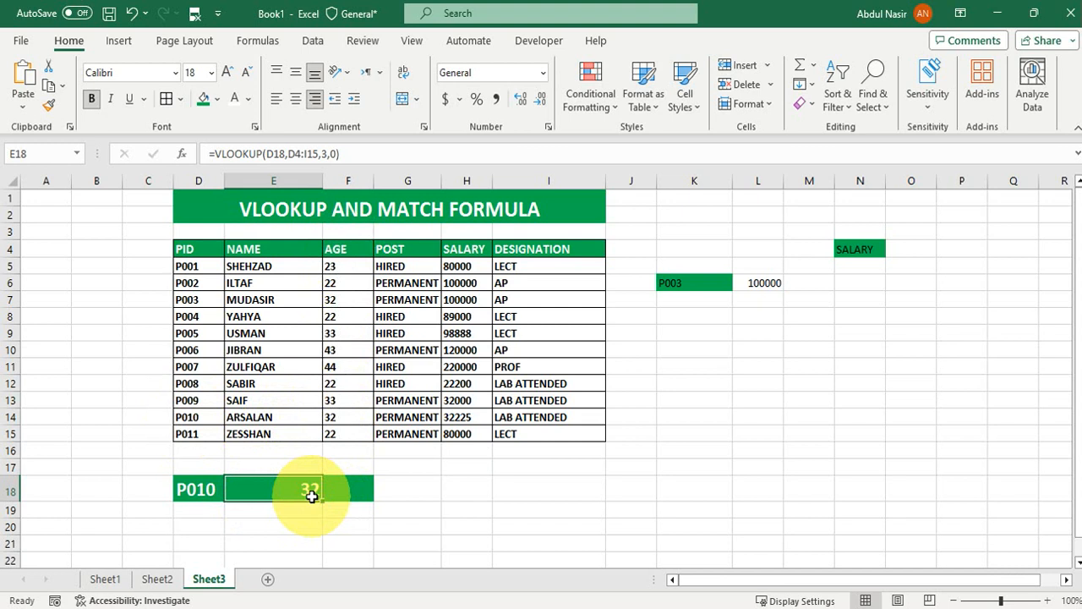
# Step: Examine the column index argument in the E18 formula and the table headers it can refer to
pyautogui.click(301, 153)
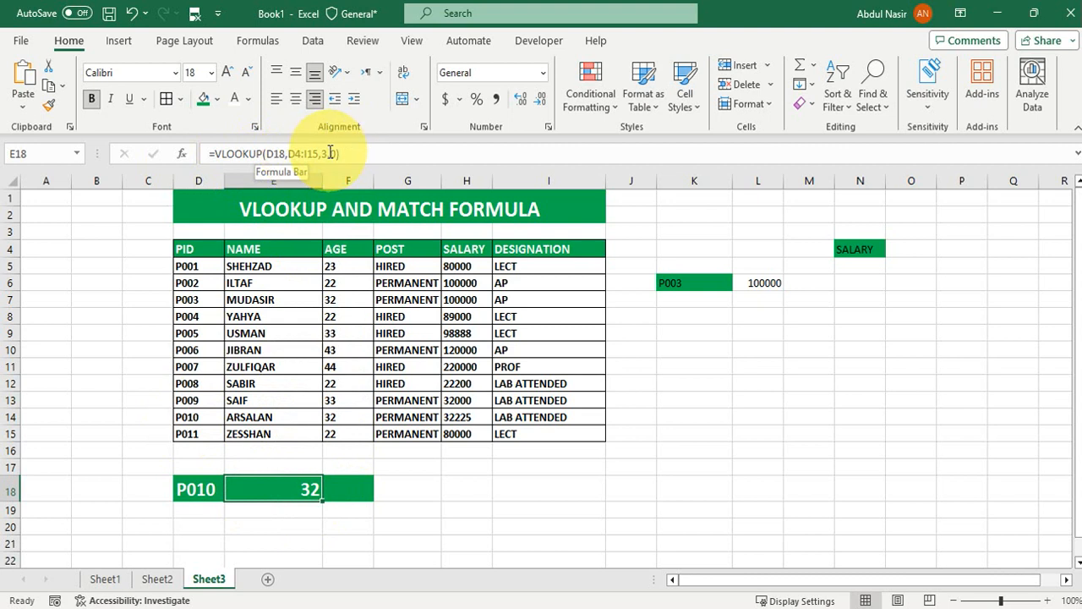
pyautogui.click(330, 153)
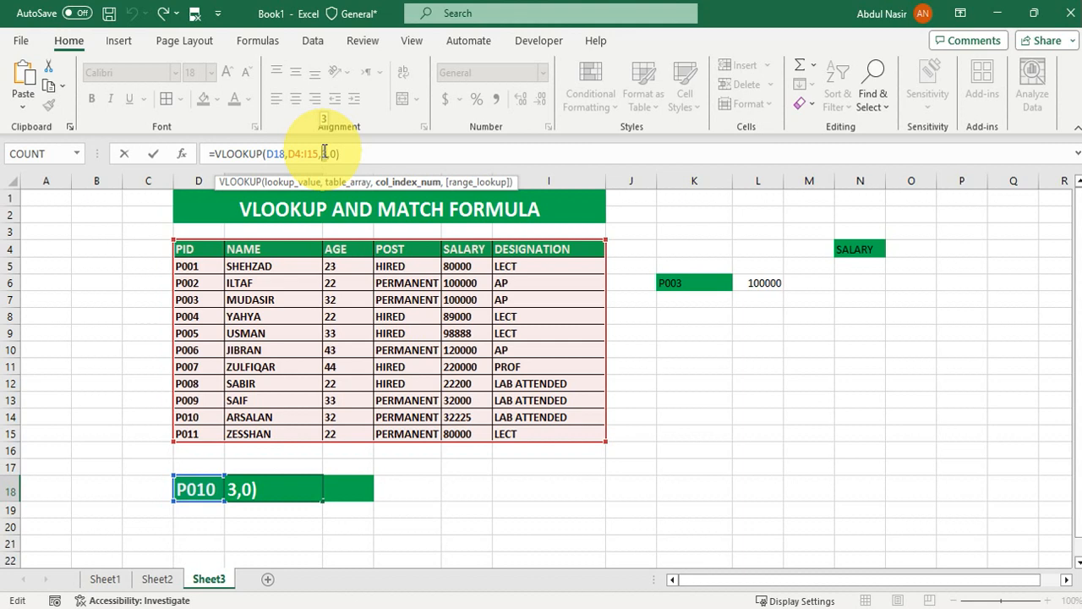
pyautogui.press('Return')
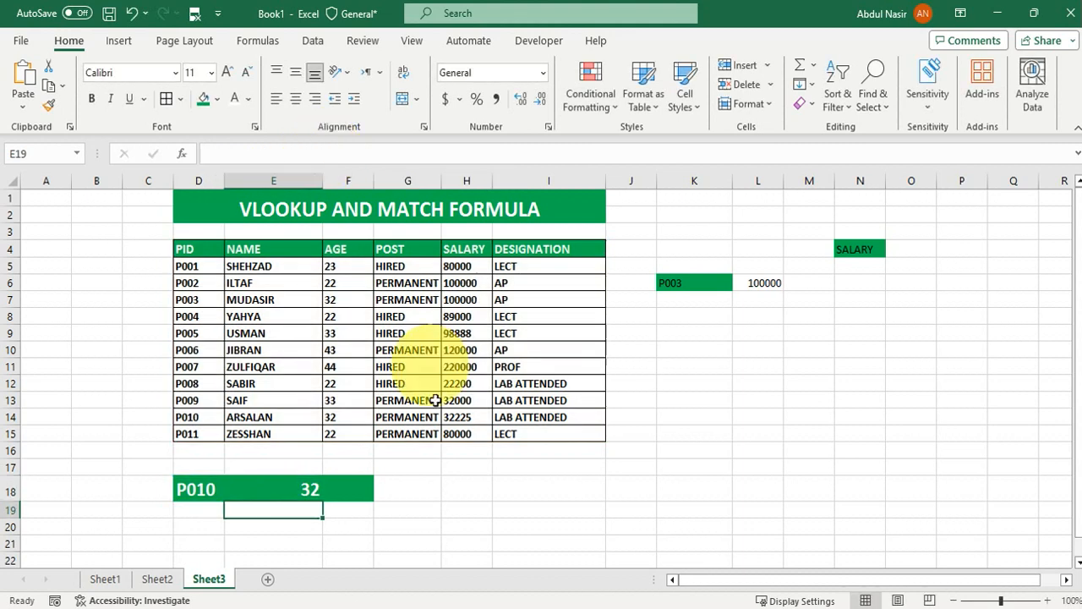
pyautogui.moveTo(258, 251); pyautogui.dragTo(539, 259)
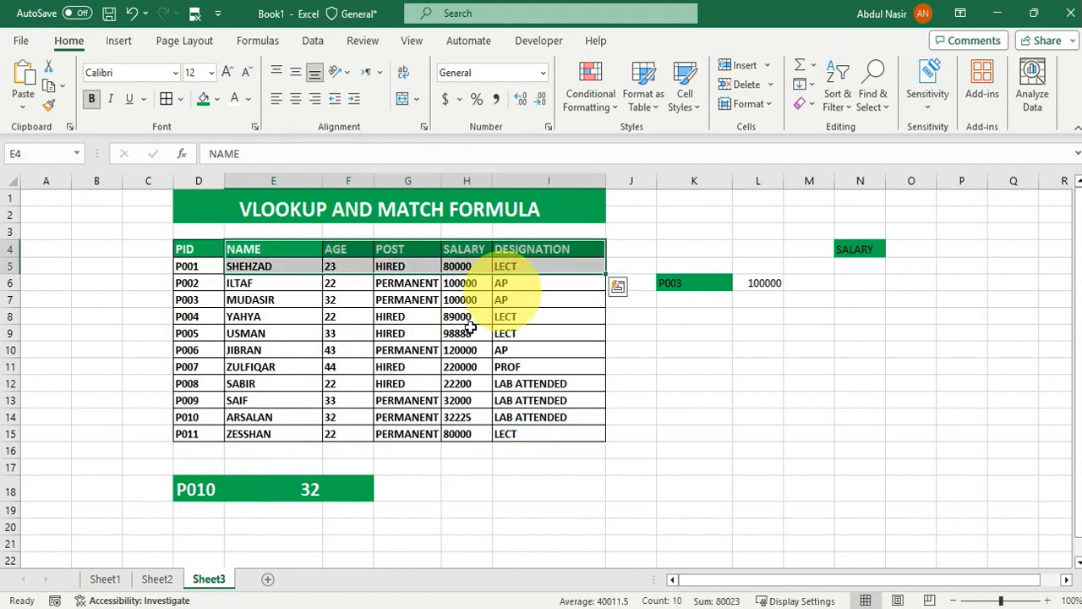
# Step: Add list data validation to cell E17 with the header row D4:I4 as the source
pyautogui.click(302, 468)
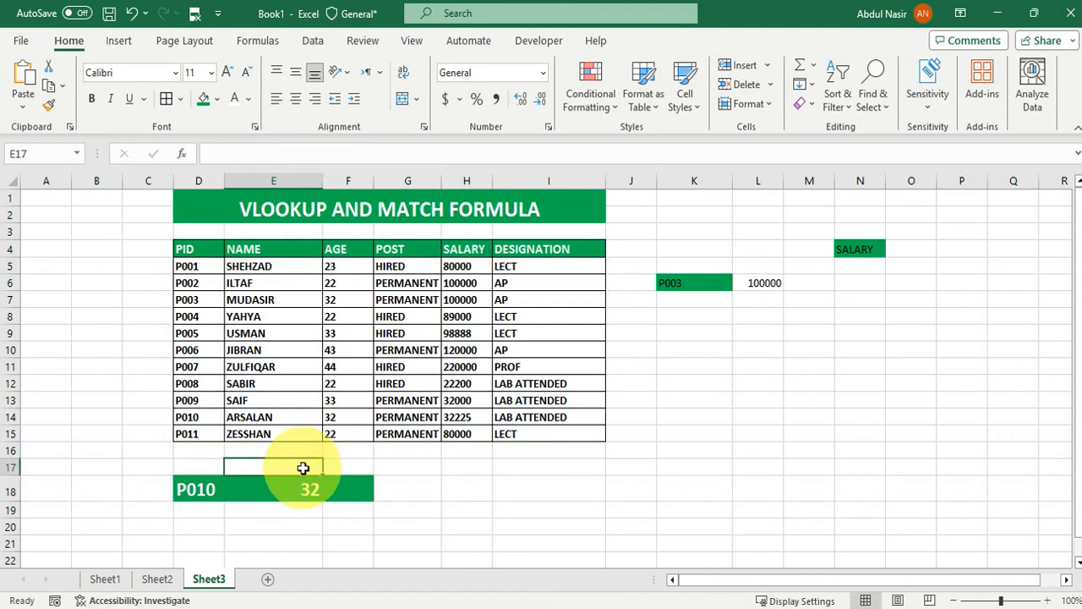
pyautogui.click(313, 42)
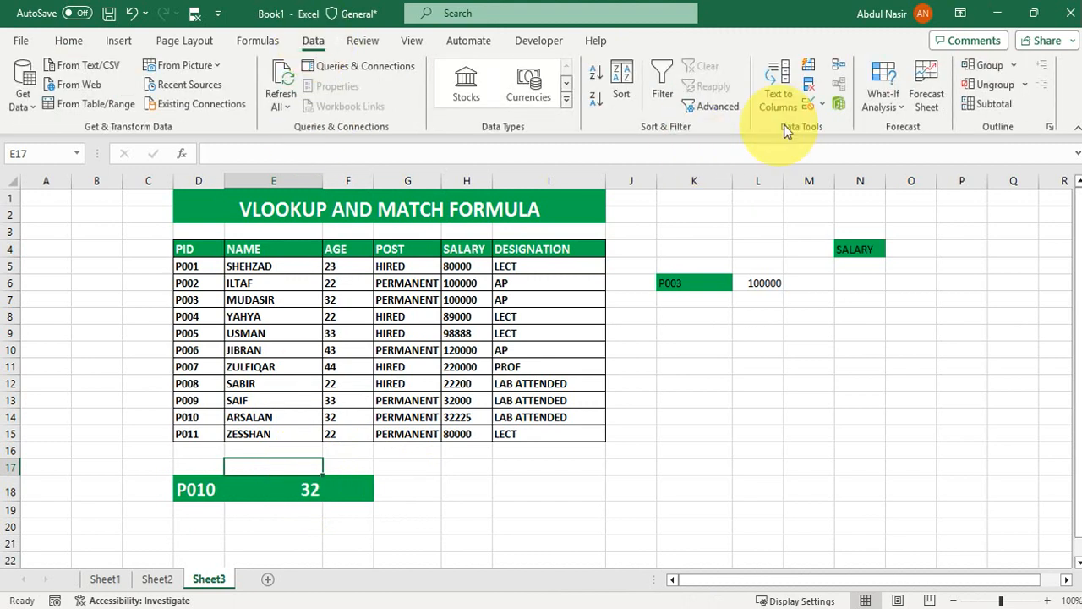
pyautogui.click(818, 102)
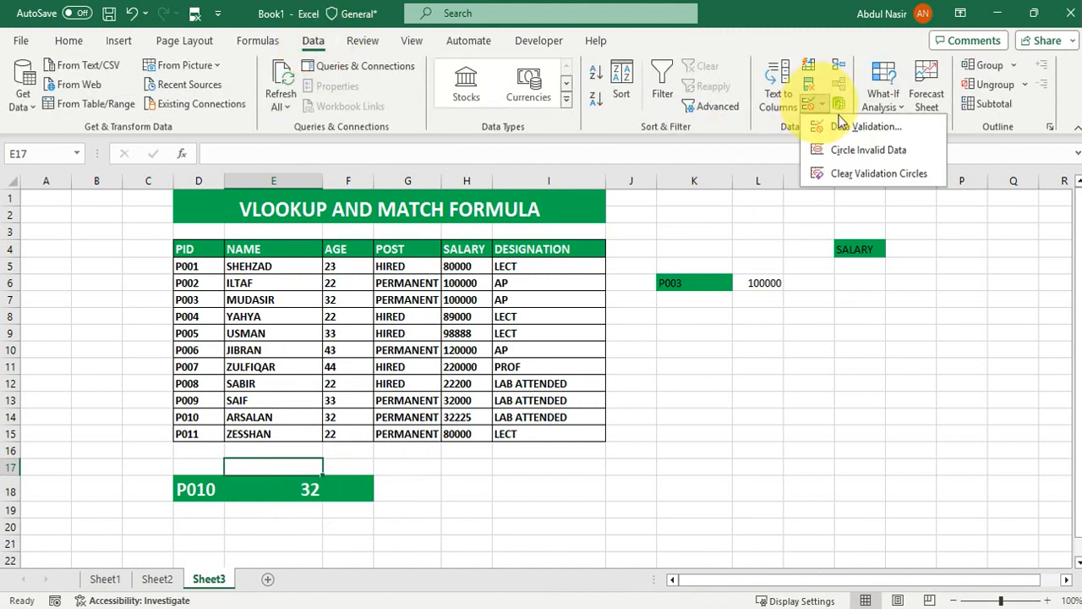
pyautogui.click(845, 126)
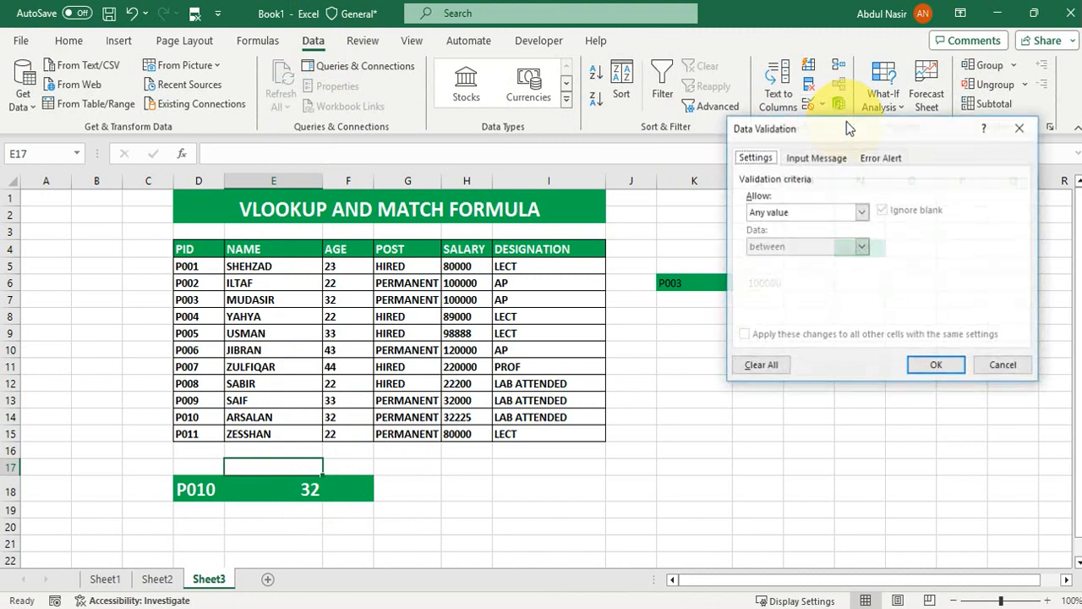
pyautogui.click(814, 211)
pyautogui.click(768, 265)
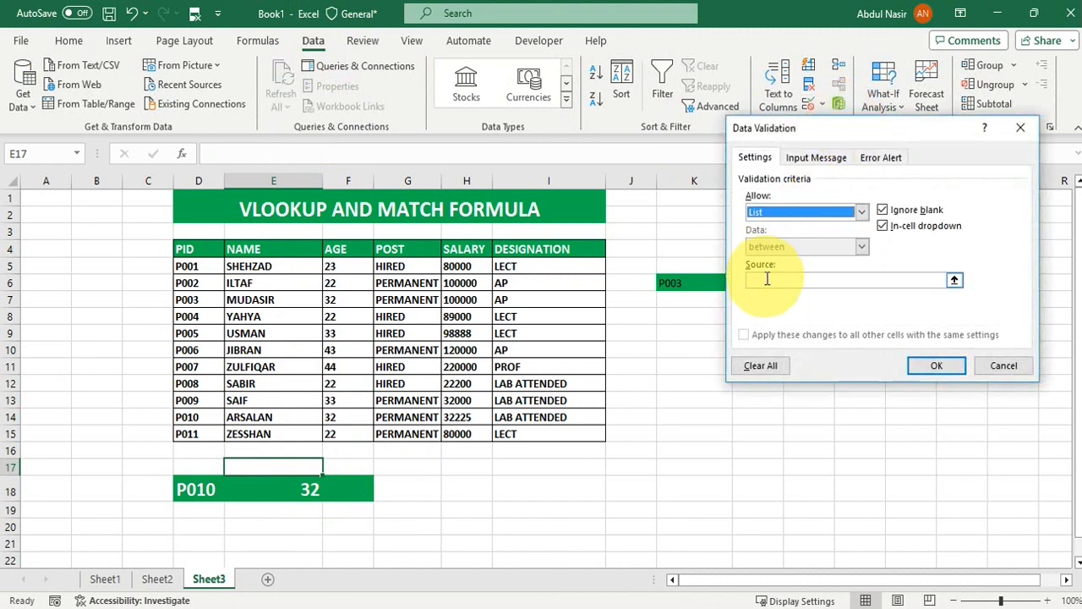
pyautogui.click(763, 280)
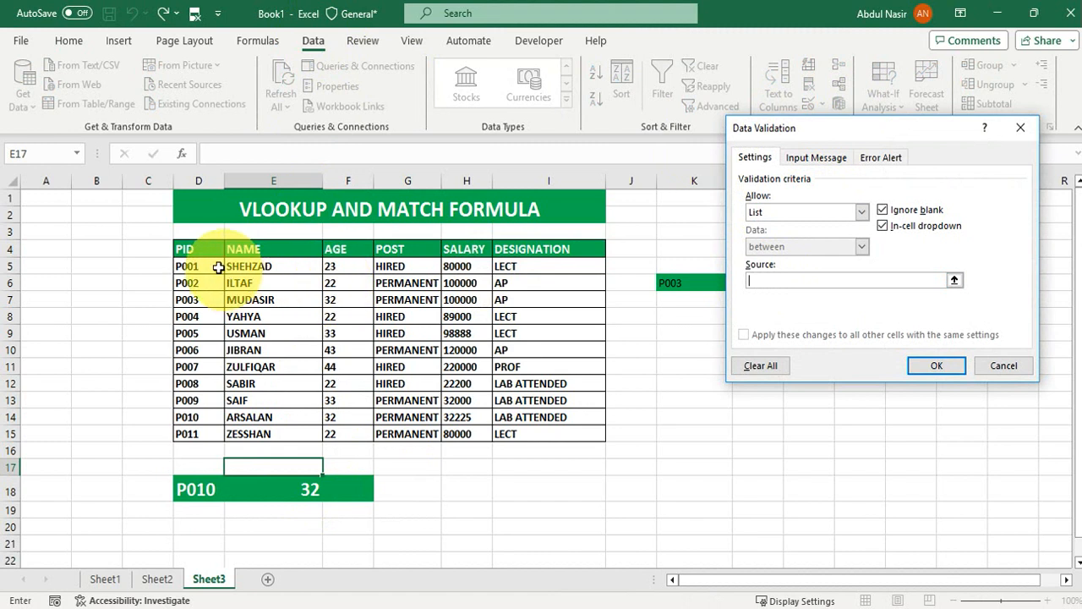
pyautogui.moveTo(188, 249); pyautogui.dragTo(553, 247)
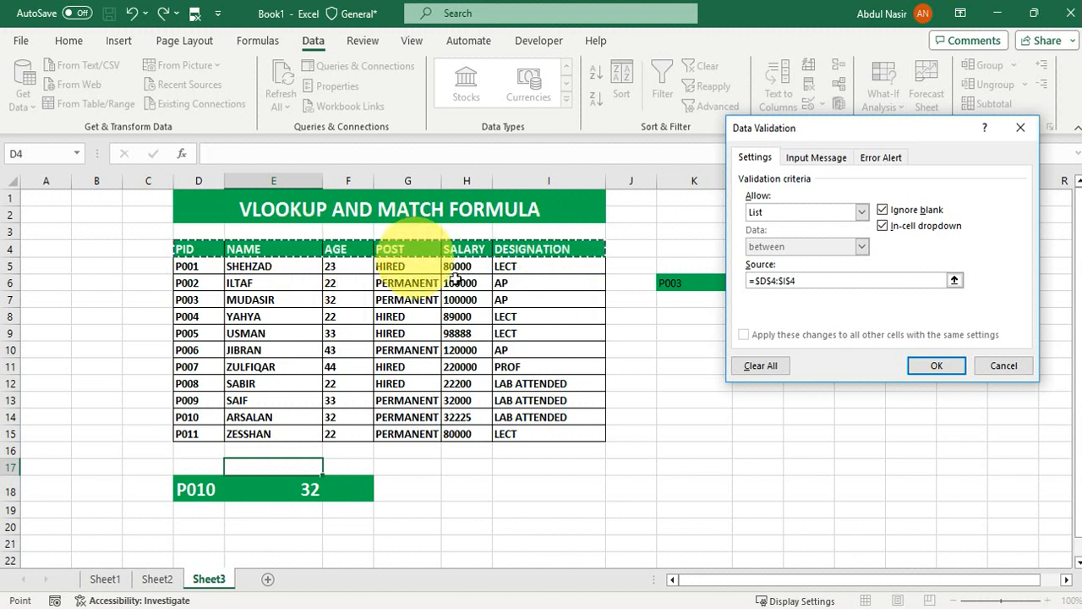
pyautogui.click(928, 377)
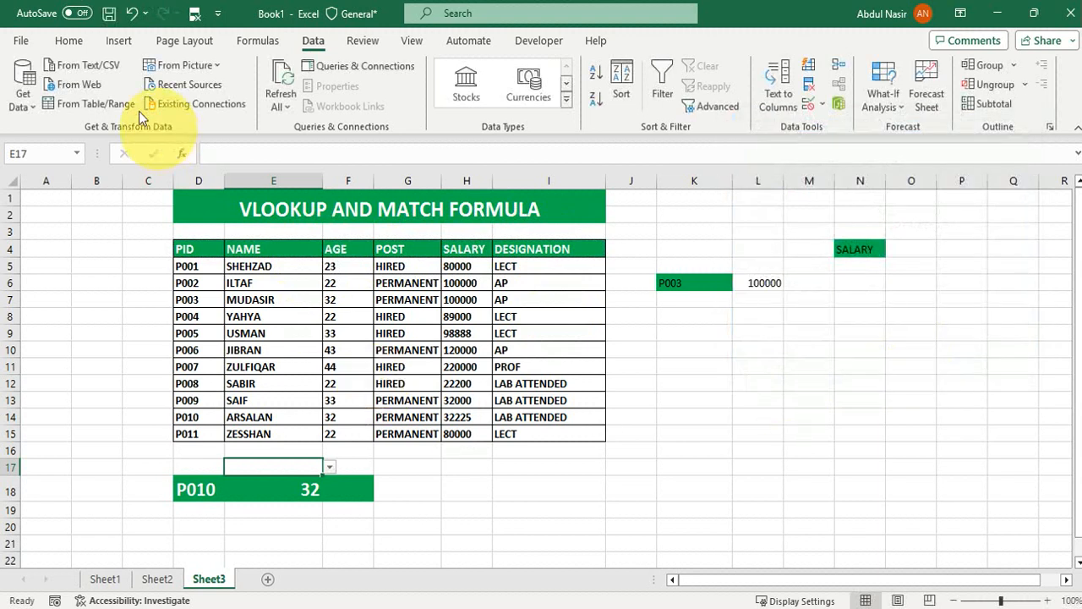
# Step: Fill cell E17 with a blue-gray theme color
pyautogui.click(70, 42)
pyautogui.click(218, 100)
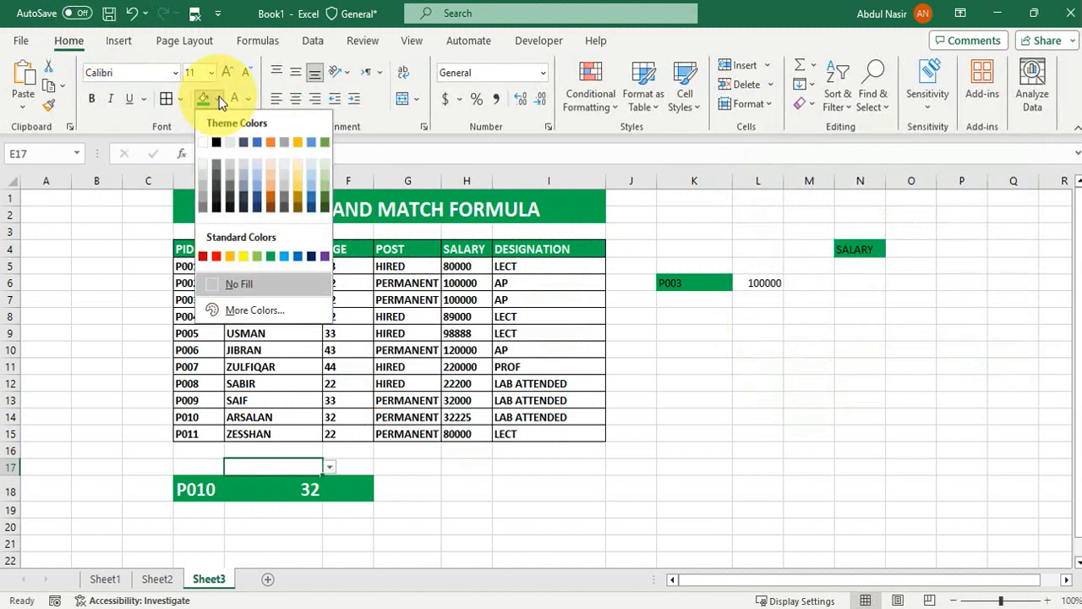
pyautogui.click(246, 186)
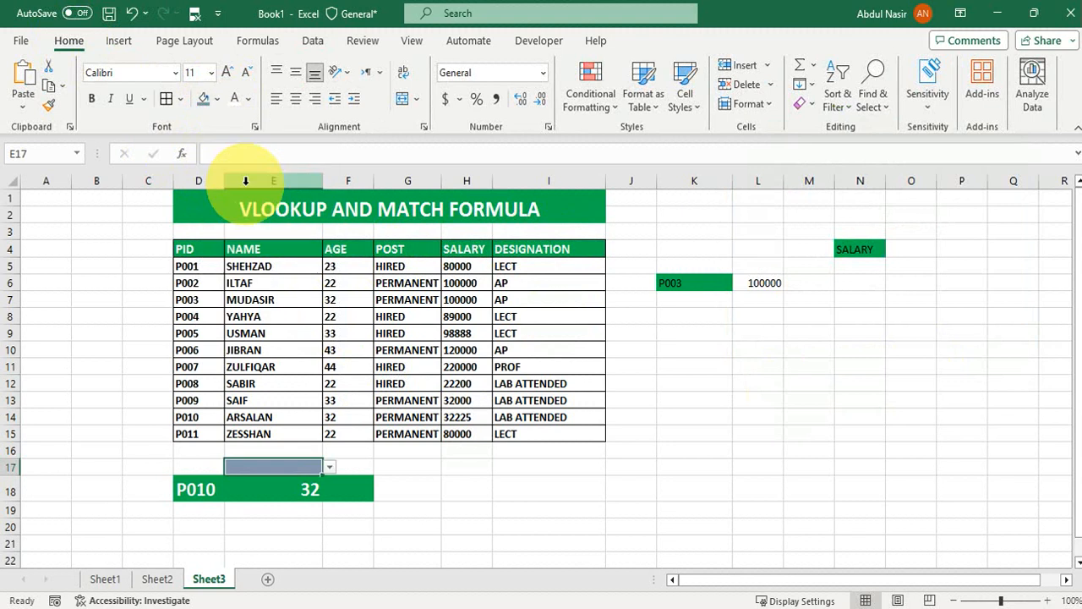
pyautogui.click(522, 510)
# Step: Choose NAME from the list in E17, and make the cell bold with font size 18
pyautogui.click(319, 469)
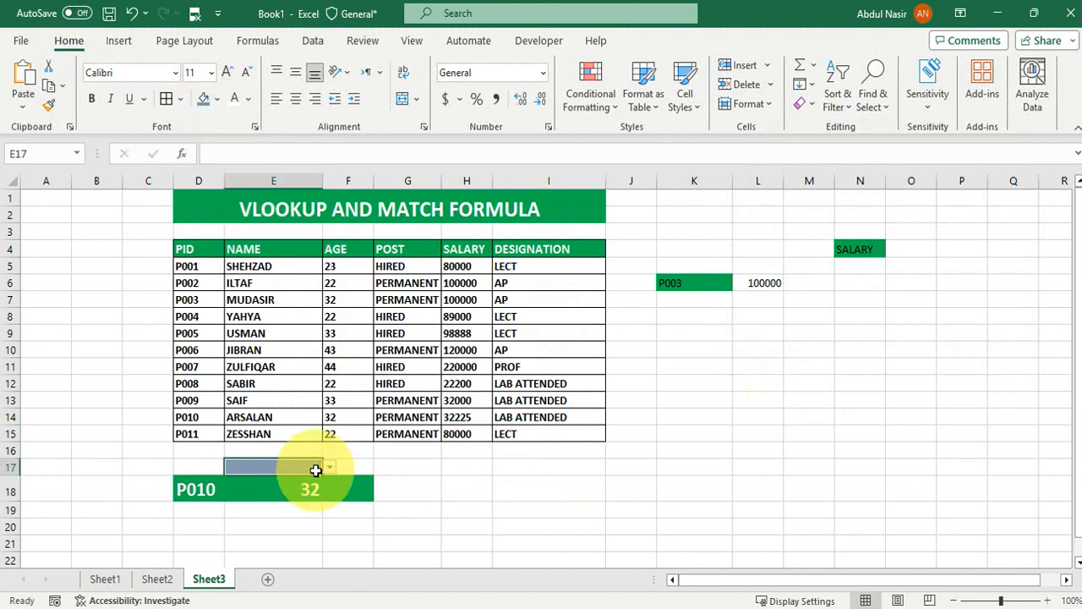
pyautogui.click(330, 468)
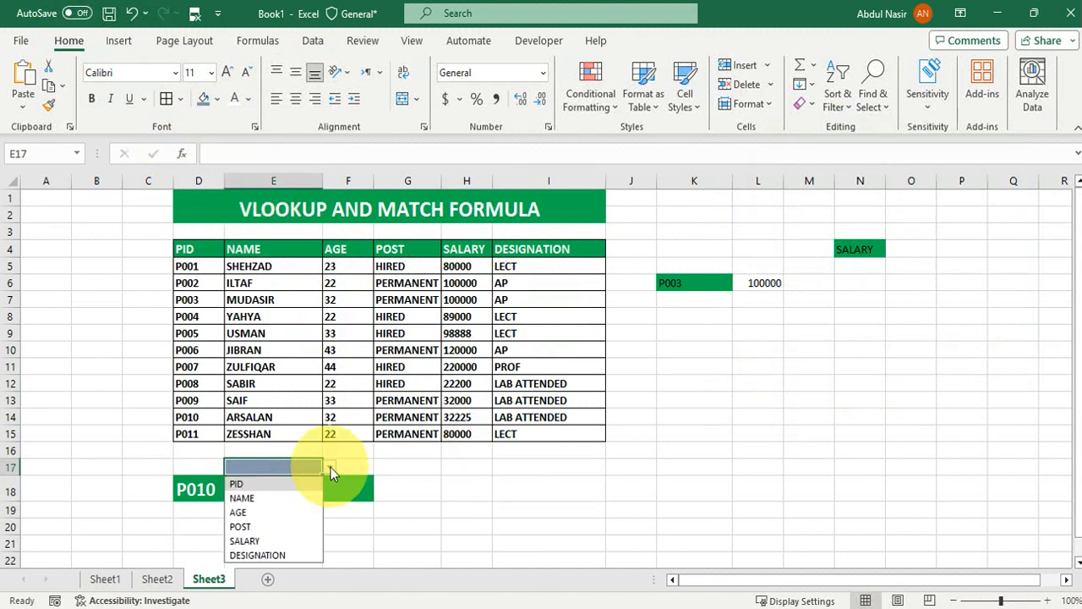
pyautogui.click(246, 498)
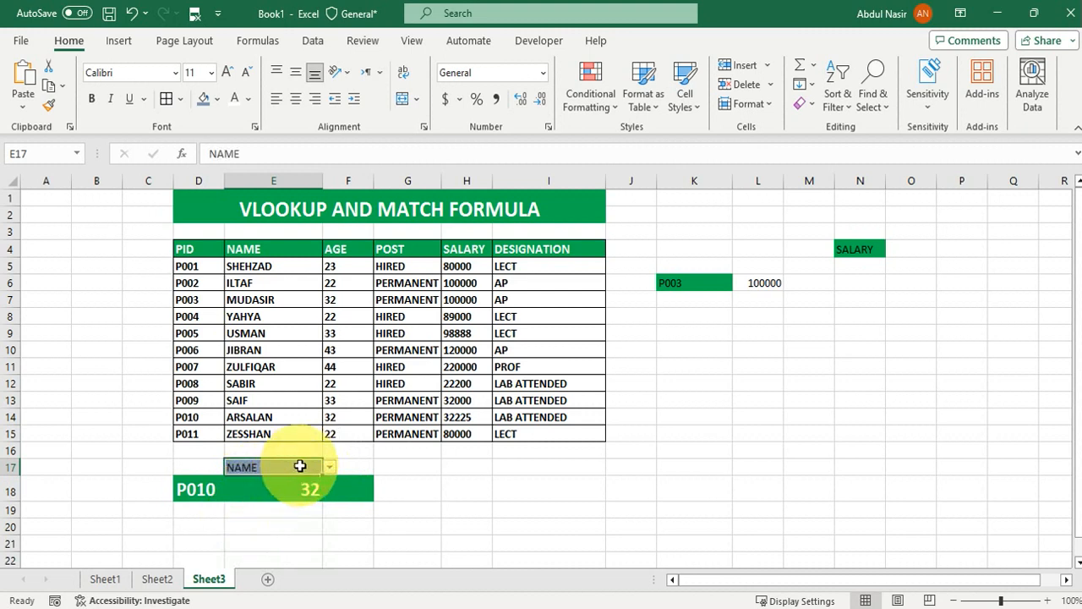
pyautogui.click(92, 99)
pyautogui.click(226, 73)
pyautogui.click(227, 74)
pyautogui.click(226, 74)
pyautogui.click(227, 74)
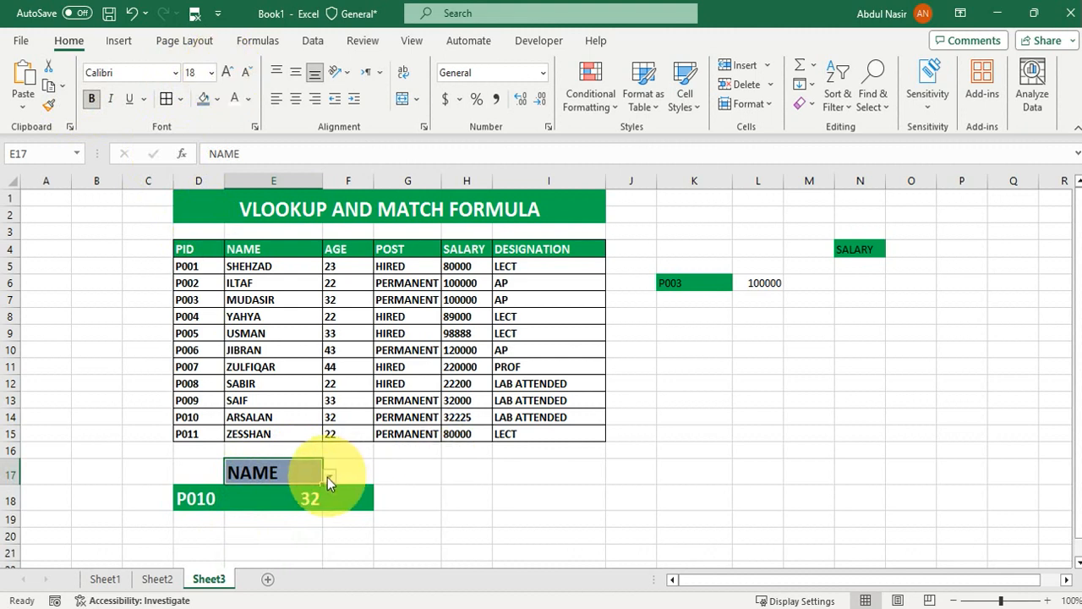
# Step: Change the font color of cell E17 to dark orange
pyautogui.click(250, 101)
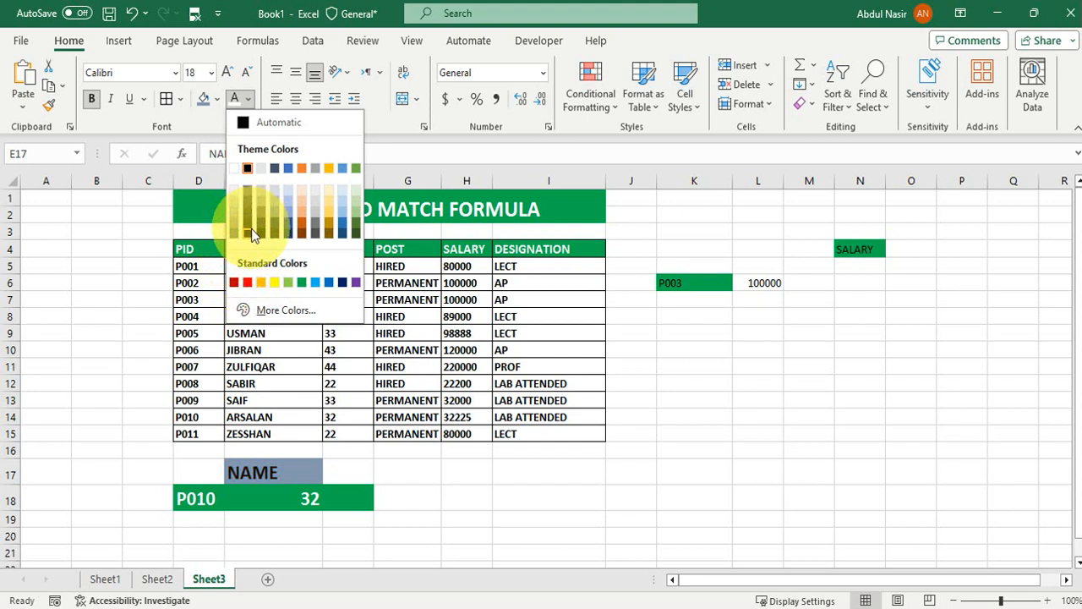
pyautogui.click(301, 223)
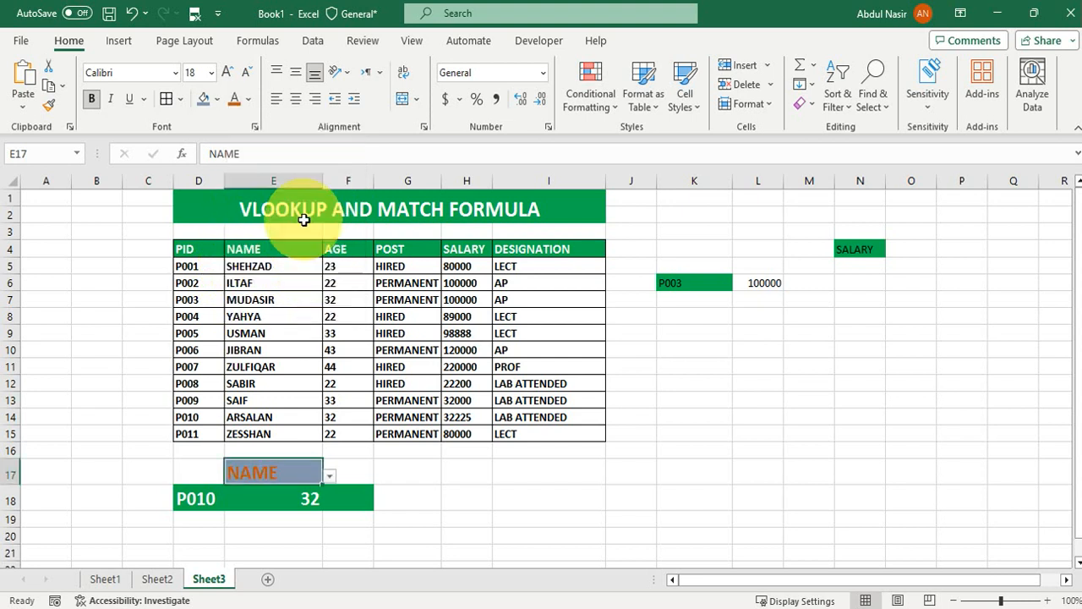
pyautogui.click(434, 506)
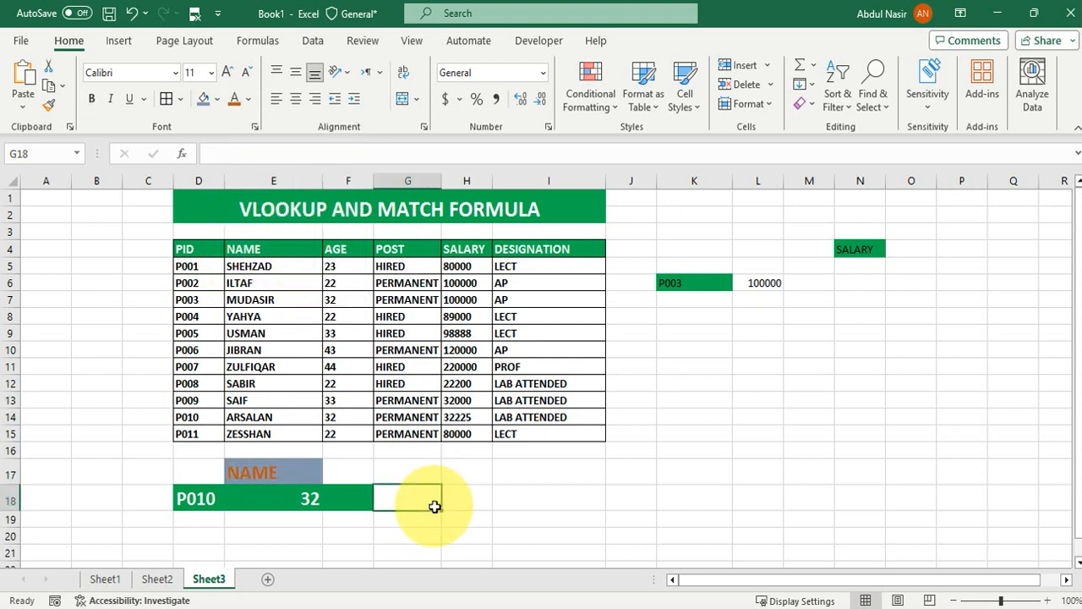
# Step: Choose AGE from the header drop-down list in E17
pyautogui.click(300, 498)
pyautogui.click(302, 470)
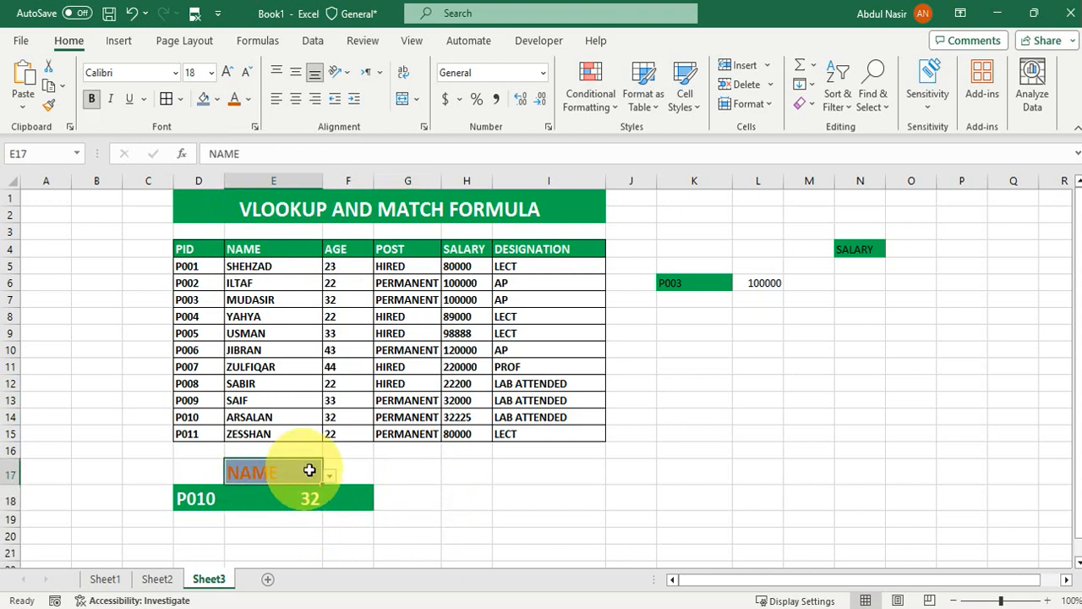
pyautogui.click(331, 475)
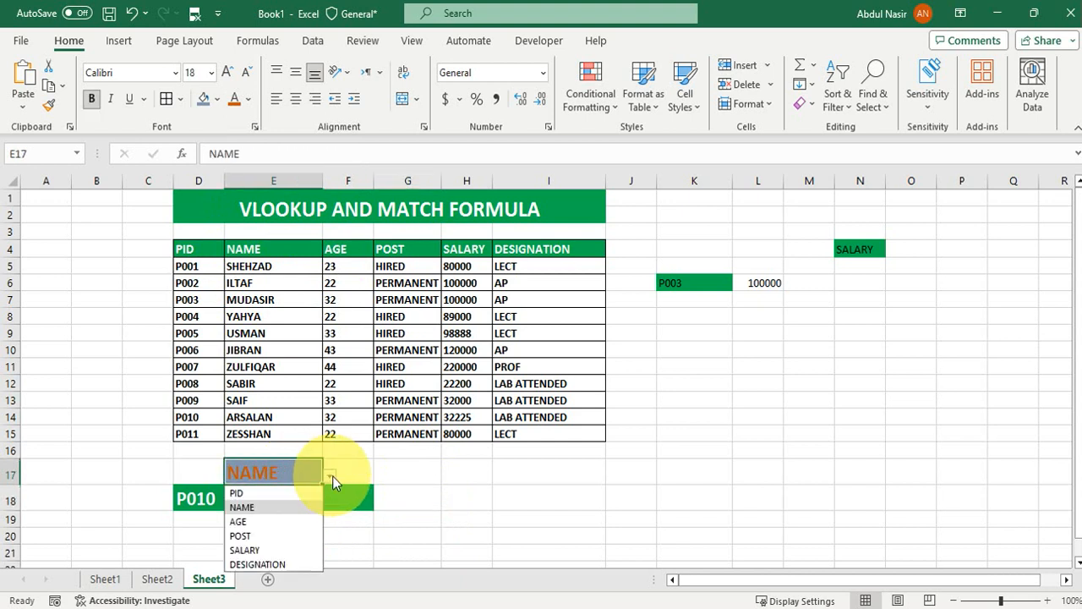
pyautogui.click(248, 520)
# Step: Review the fixed column number in the E18 VLOOKUP against the header chosen in E17
pyautogui.click(286, 500)
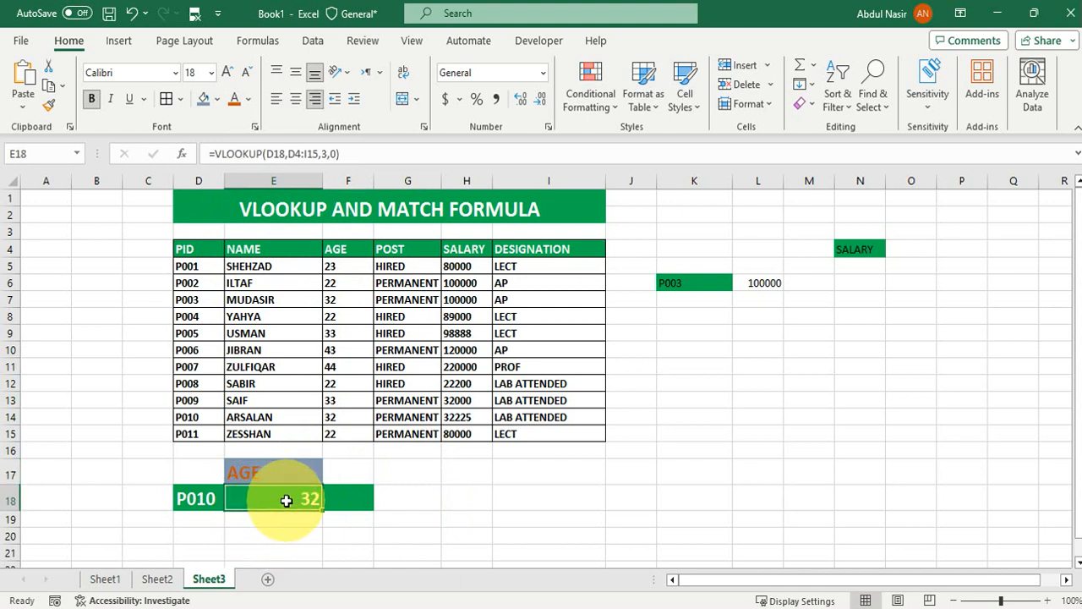
pyautogui.click(329, 154)
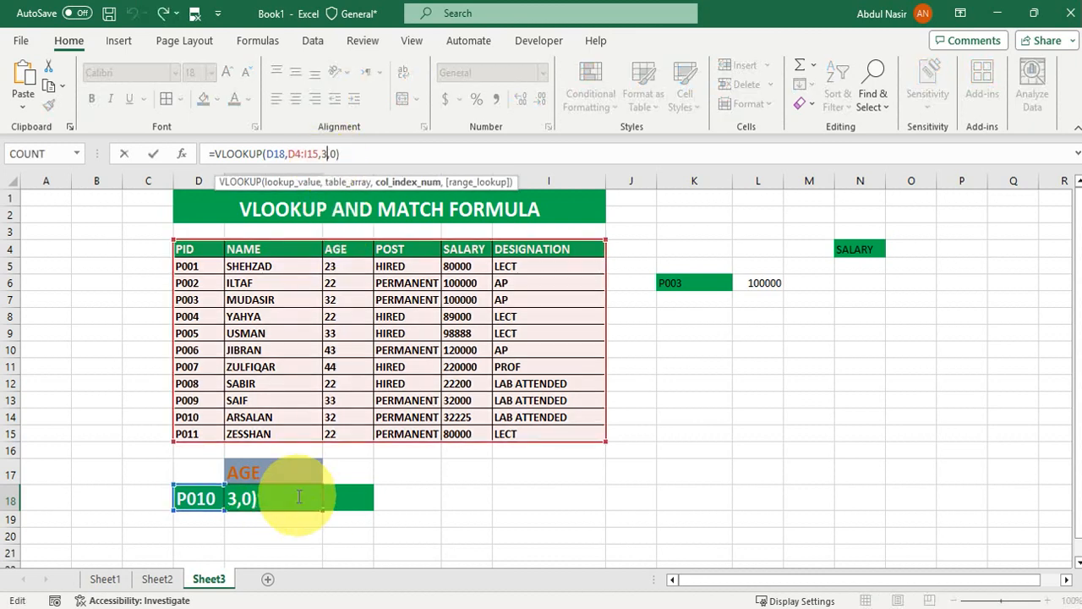
pyautogui.press('Return')
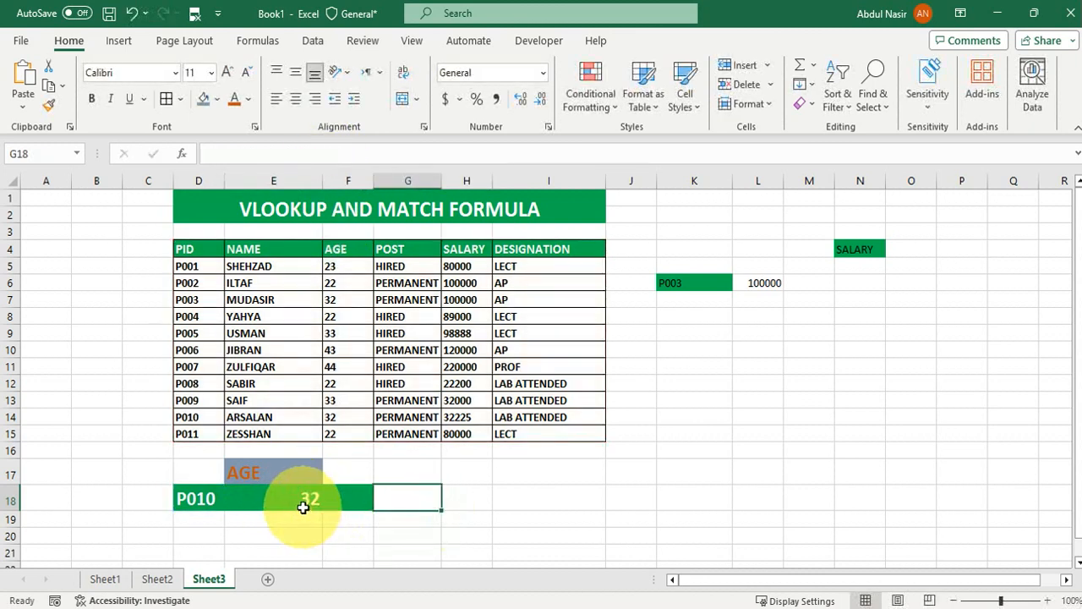
# Step: Replace the fixed column number in the E18 VLOOKUP with a nested MATCH(E17,D4:I4,0)
pyautogui.click(303, 507)
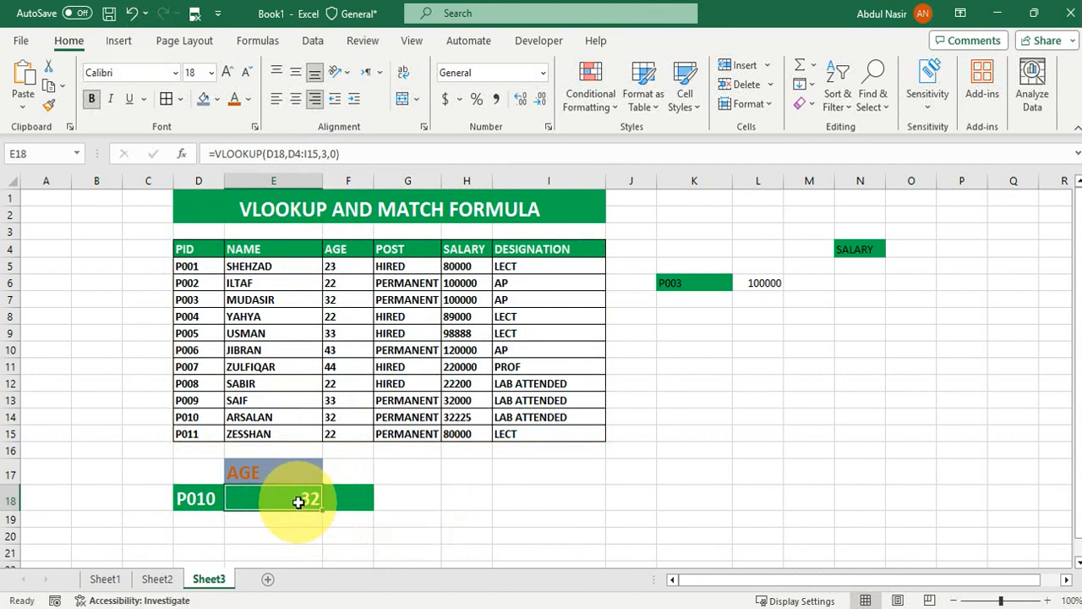
pyautogui.doubleClick(303, 508)
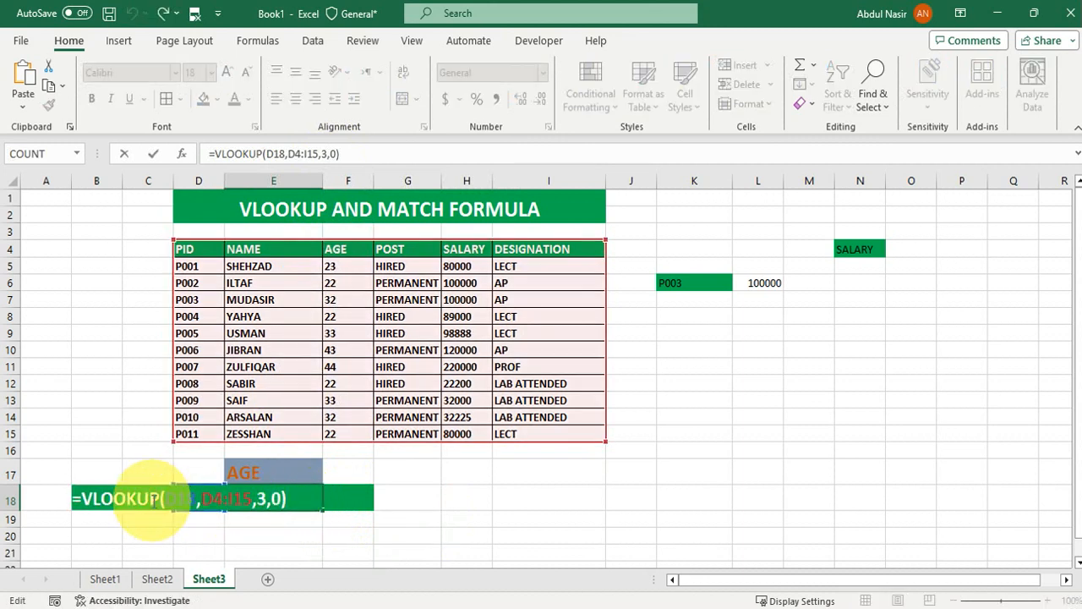
pyautogui.click(268, 500)
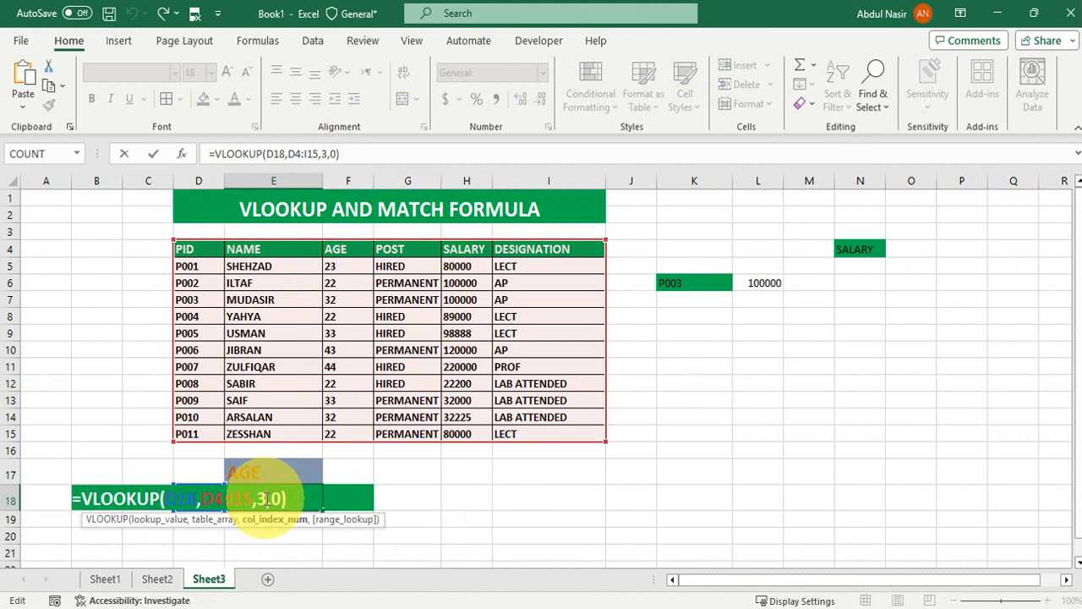
pyautogui.press('BackSpace')
pyautogui.write('MATCH(')
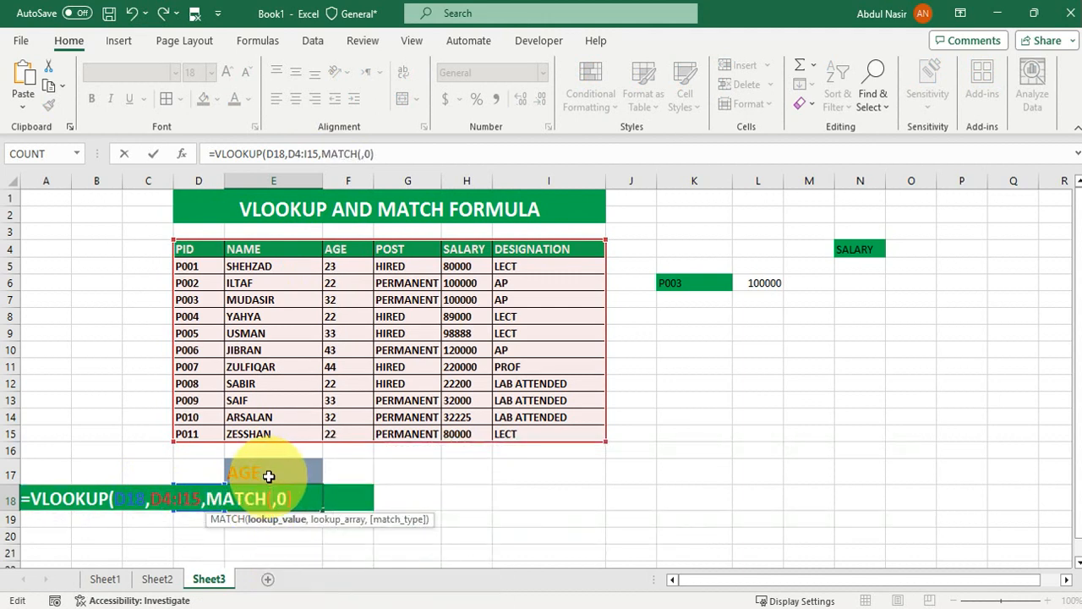
pyautogui.click(267, 474)
pyautogui.write(',')
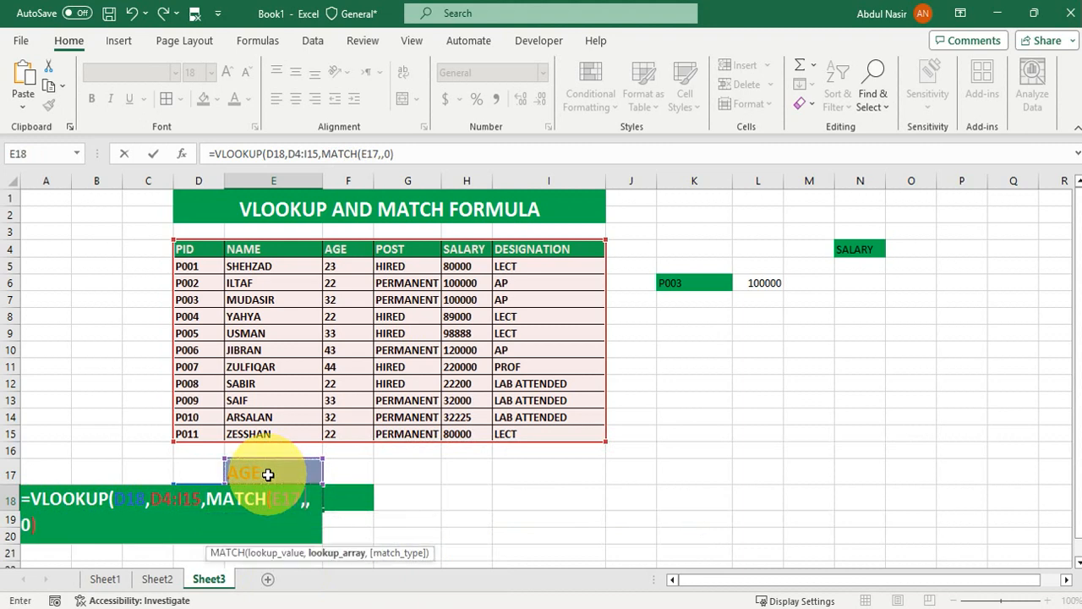
pyautogui.moveTo(186, 248); pyautogui.dragTo(564, 258)
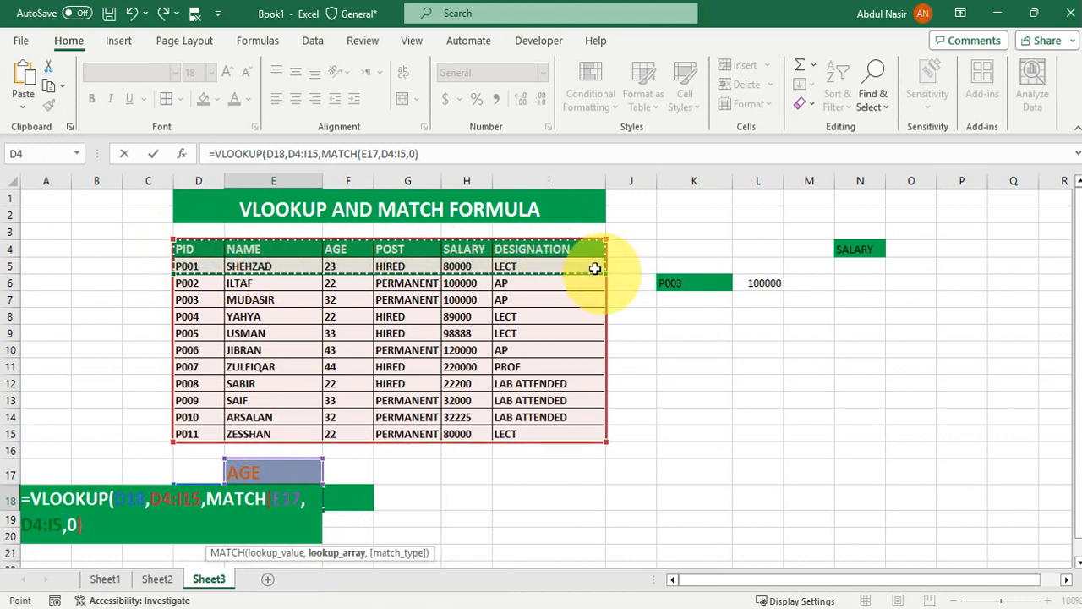
pyautogui.moveTo(188, 248); pyautogui.dragTo(559, 252)
pyautogui.write(',')
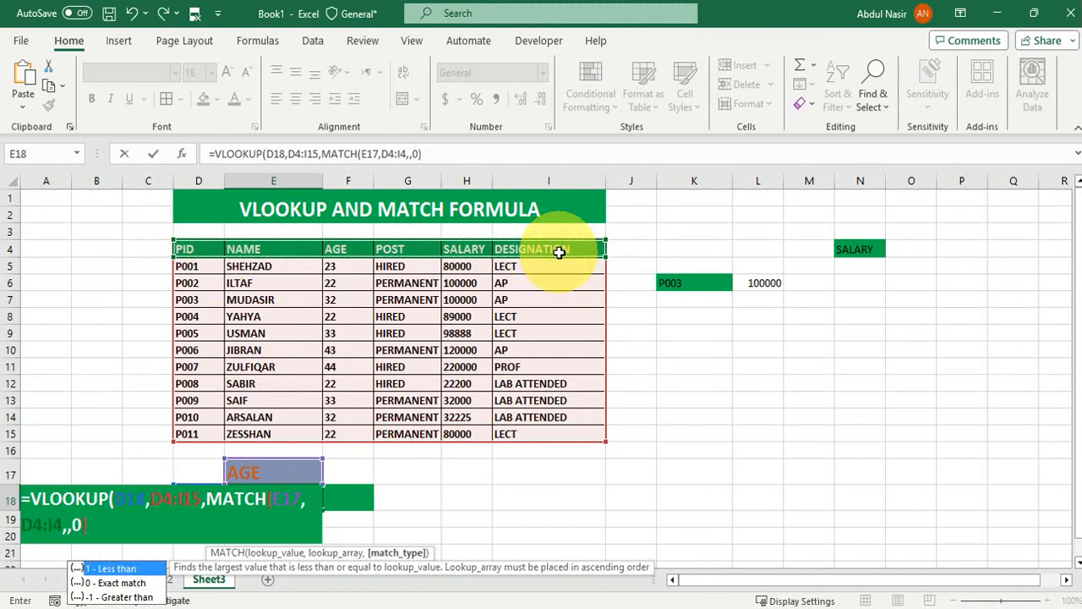
pyautogui.write('0)')
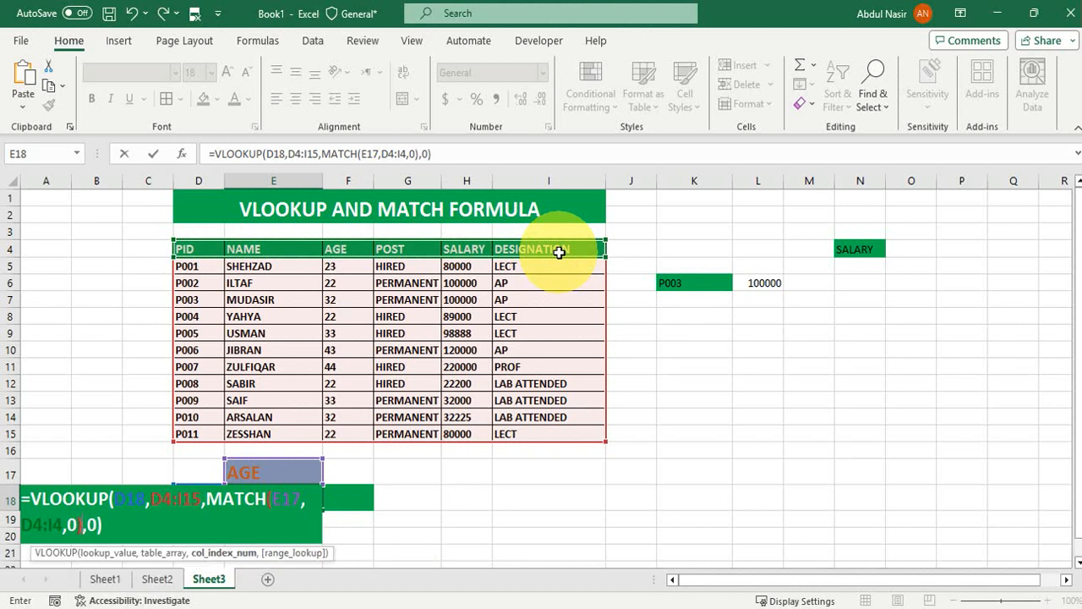
pyautogui.press('Return')
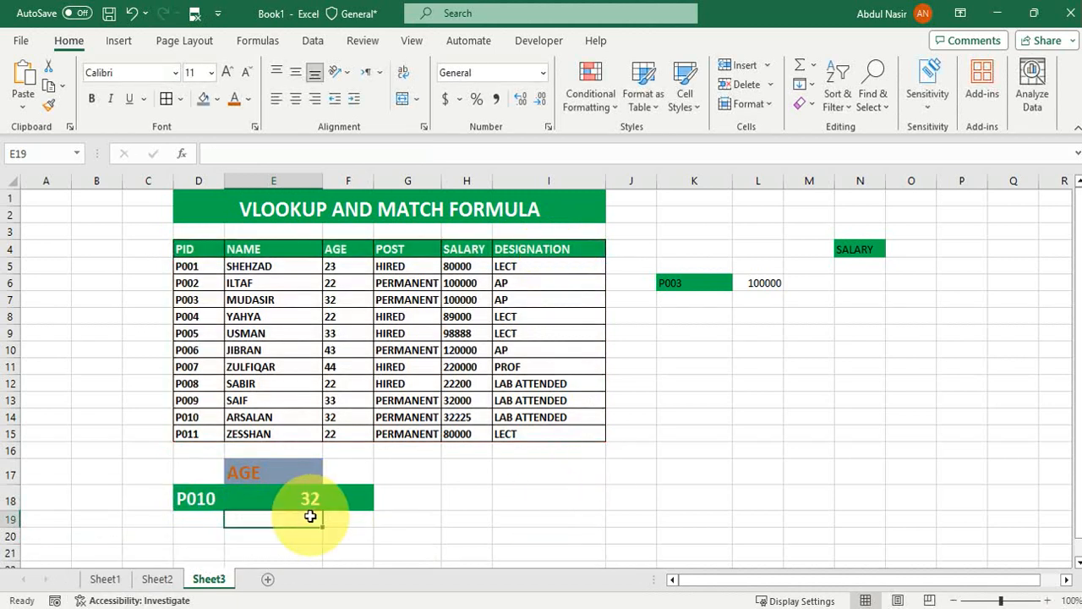
# Step: Choose P006 from the PID list in D18 and check the returned age against the table
pyautogui.click(199, 507)
pyautogui.click(232, 504)
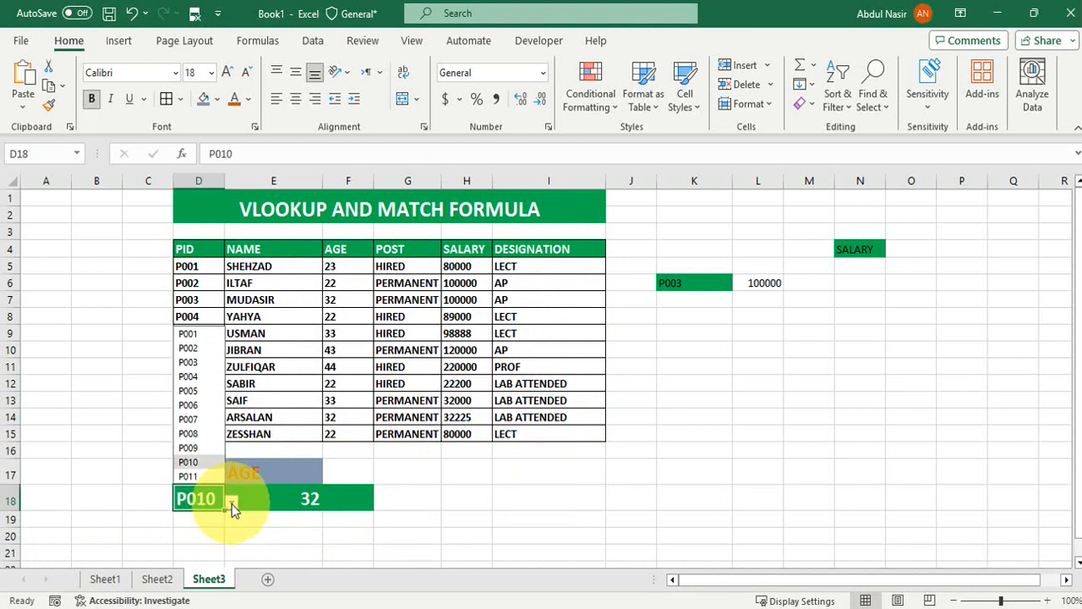
pyautogui.click(190, 404)
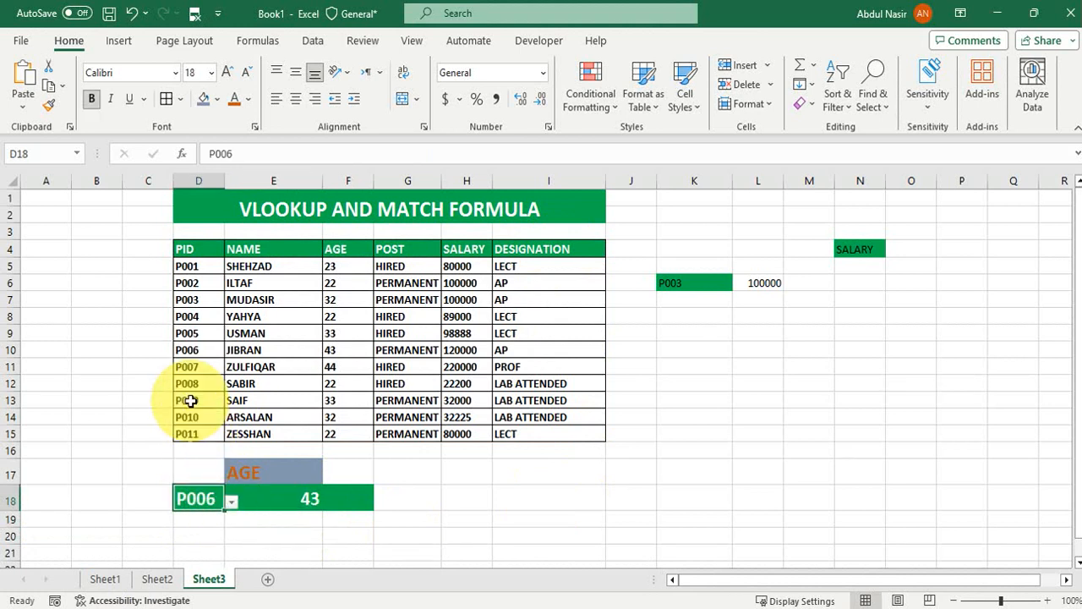
pyautogui.click(340, 354)
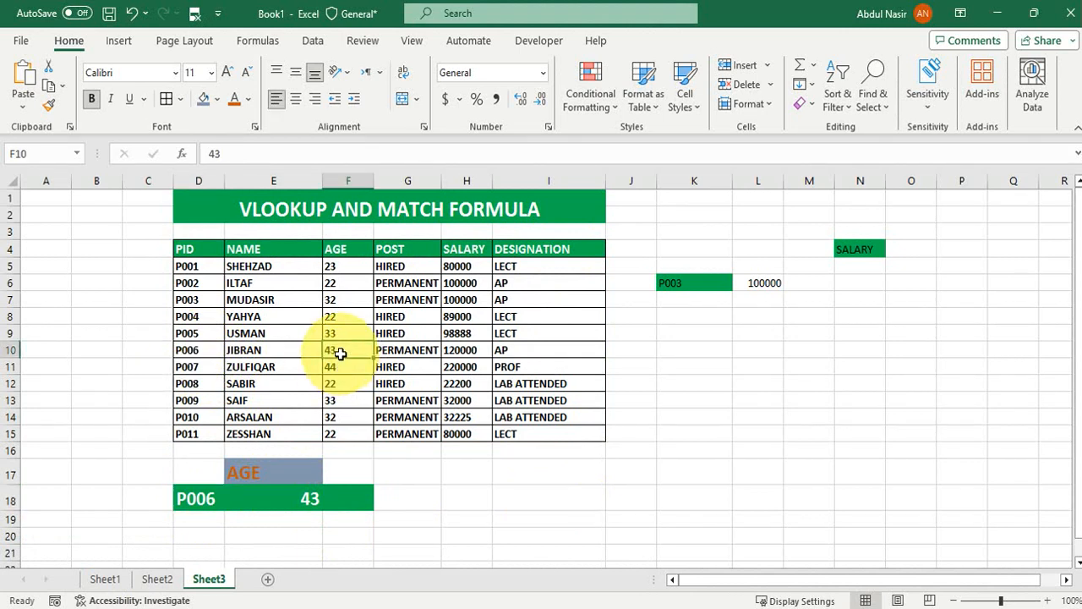
# Step: Choose POST from the header list in E17, widen column E to fit the result, and check it against the table
pyautogui.click(314, 471)
pyautogui.click(330, 478)
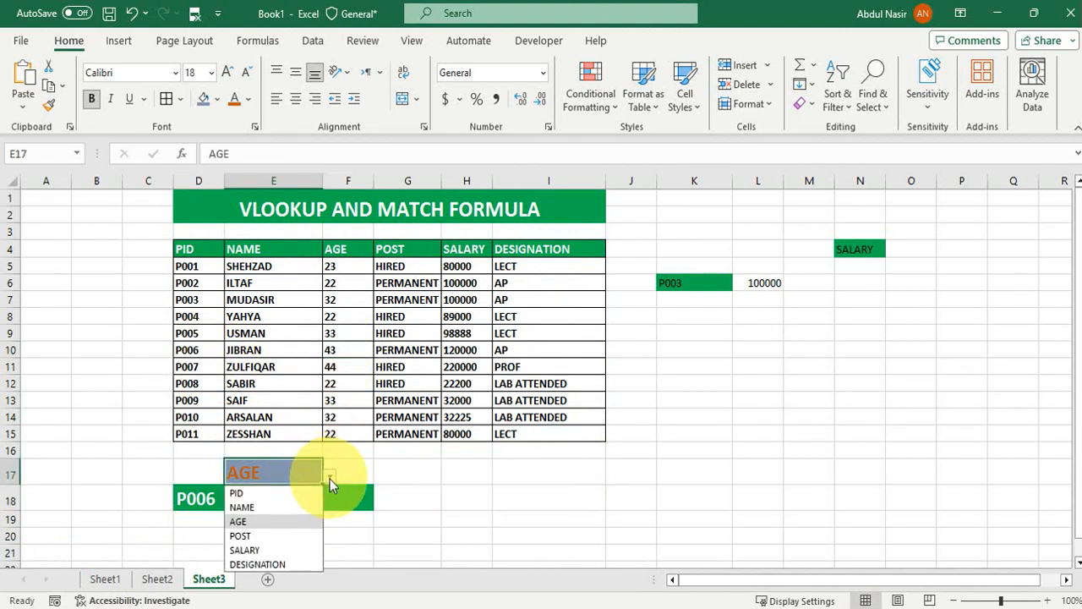
pyautogui.click(252, 535)
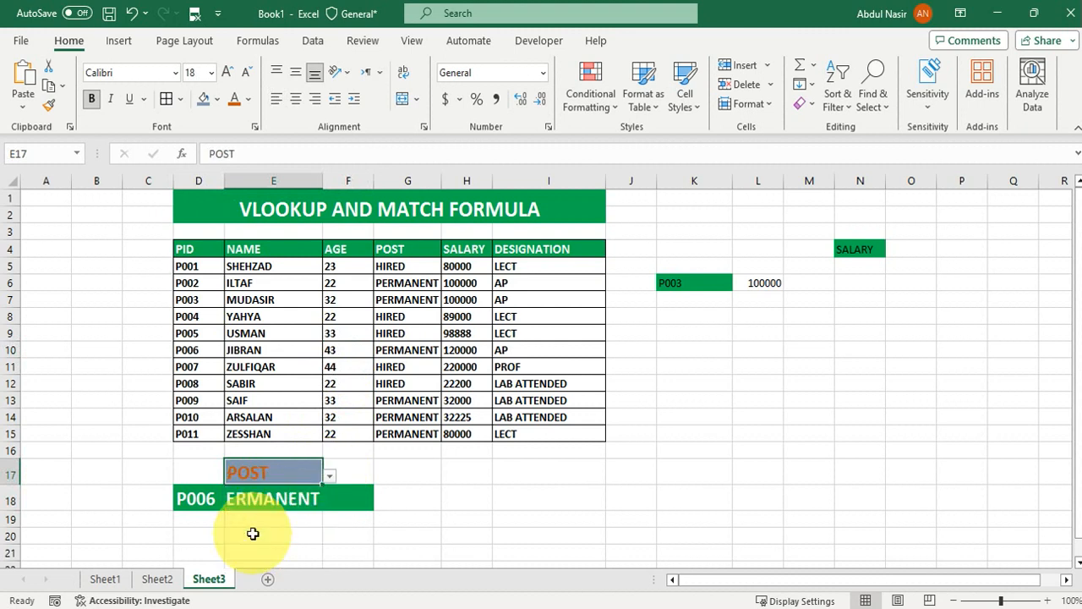
pyautogui.moveTo(321, 180); pyautogui.dragTo(373, 180)
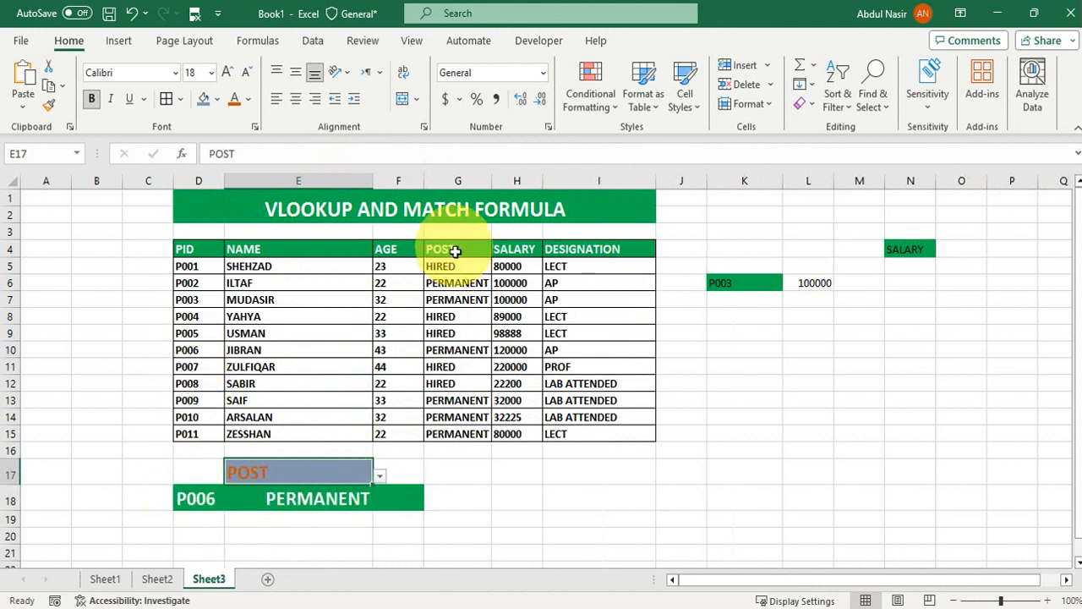
pyautogui.click(476, 352)
# Step: Test the lookup by choosing DESIGNATION, followed by SALARY, from the header list in E17
pyautogui.click(350, 466)
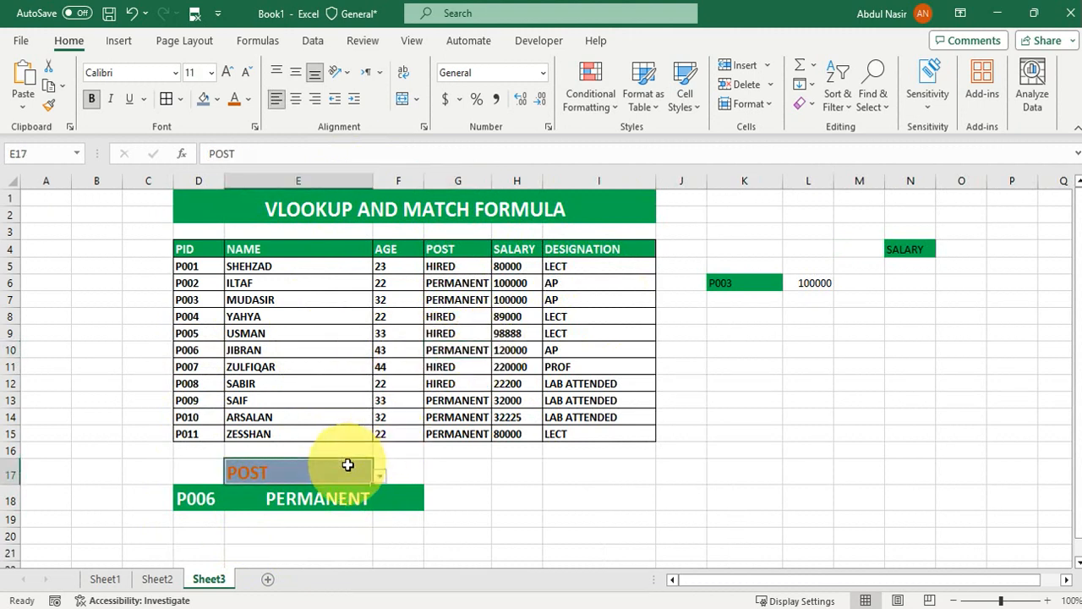
pyautogui.click(380, 473)
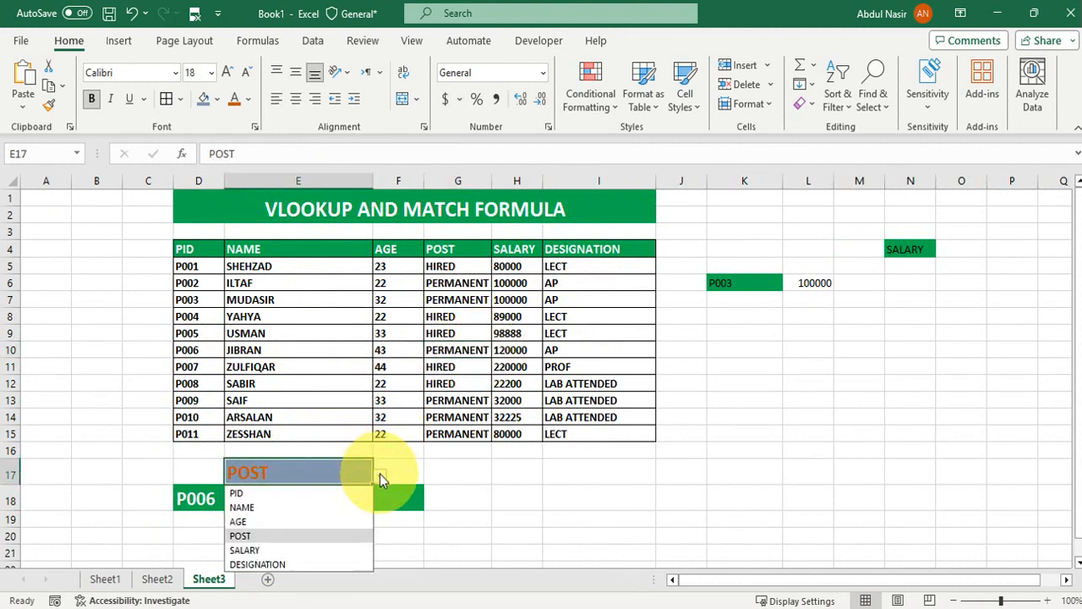
pyautogui.click(283, 565)
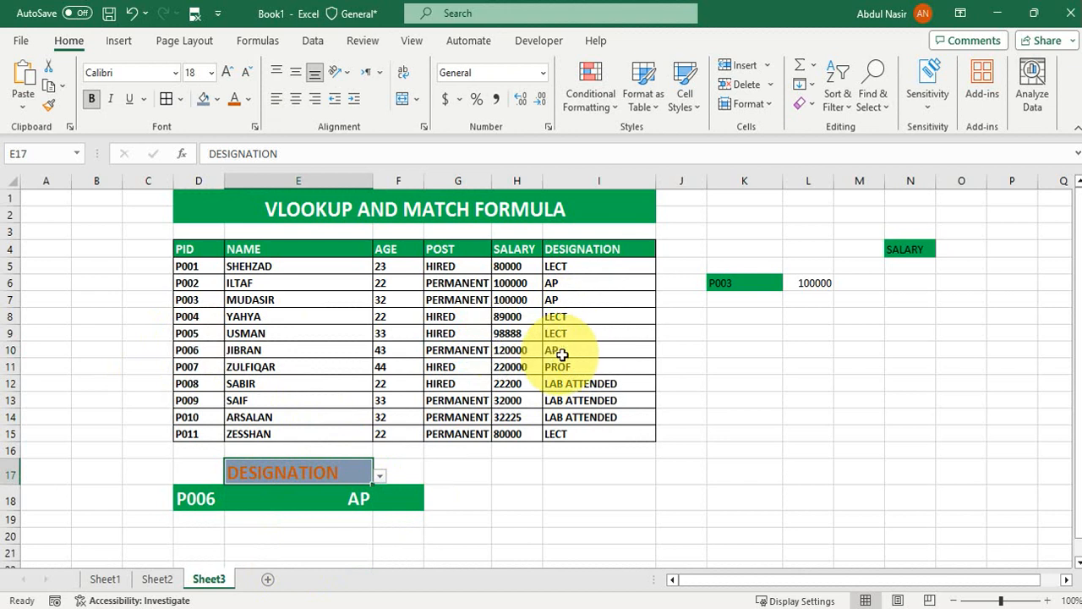
pyautogui.click(380, 479)
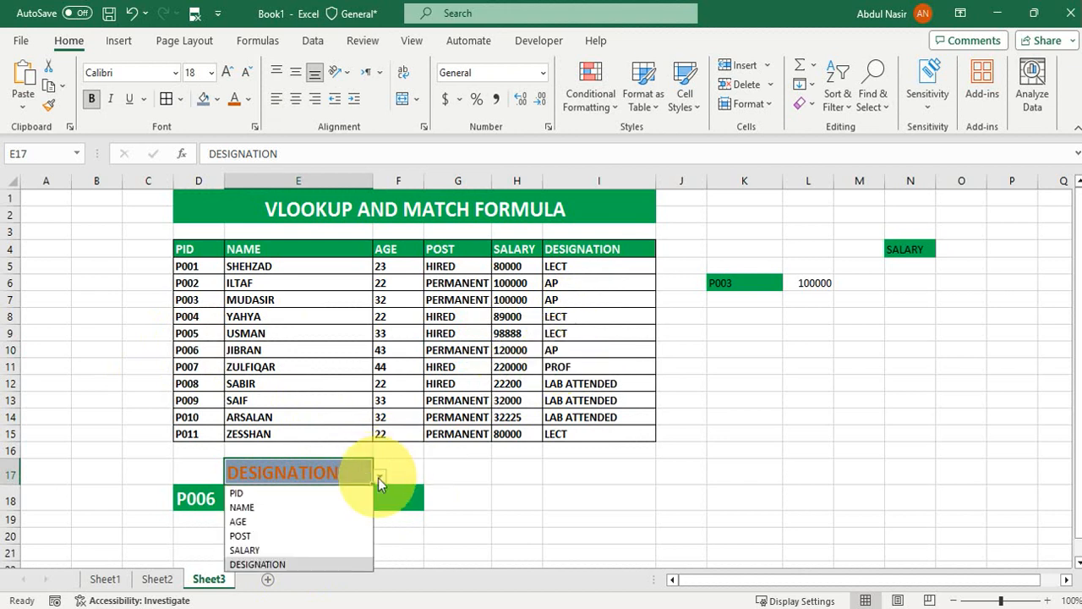
pyautogui.click(247, 550)
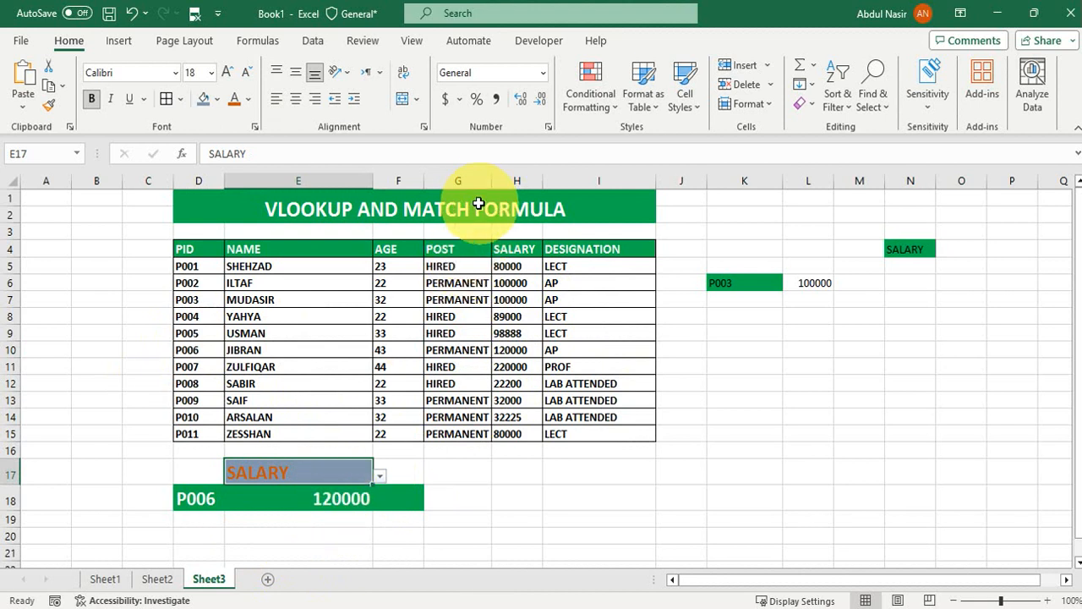
# Step: Choose P009 from the PID drop-down list in D18
pyautogui.click(200, 501)
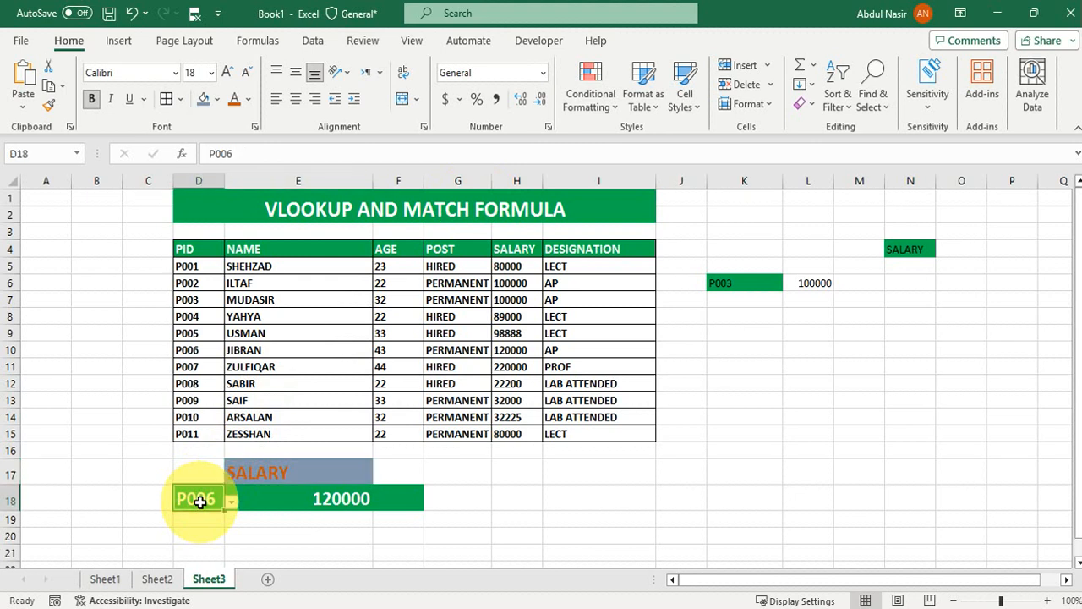
pyautogui.click(231, 503)
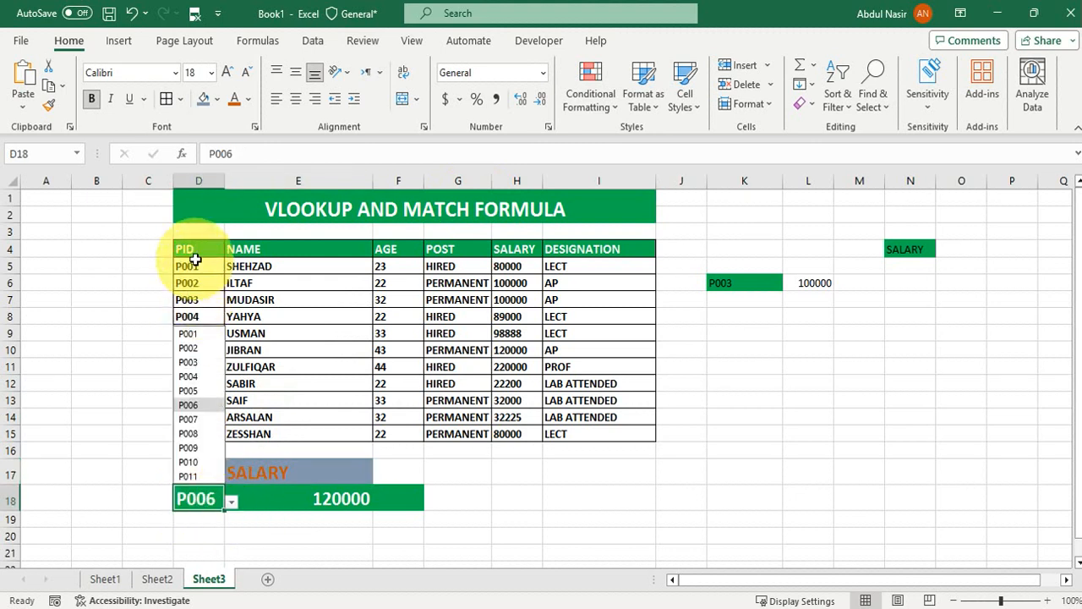
pyautogui.click(187, 447)
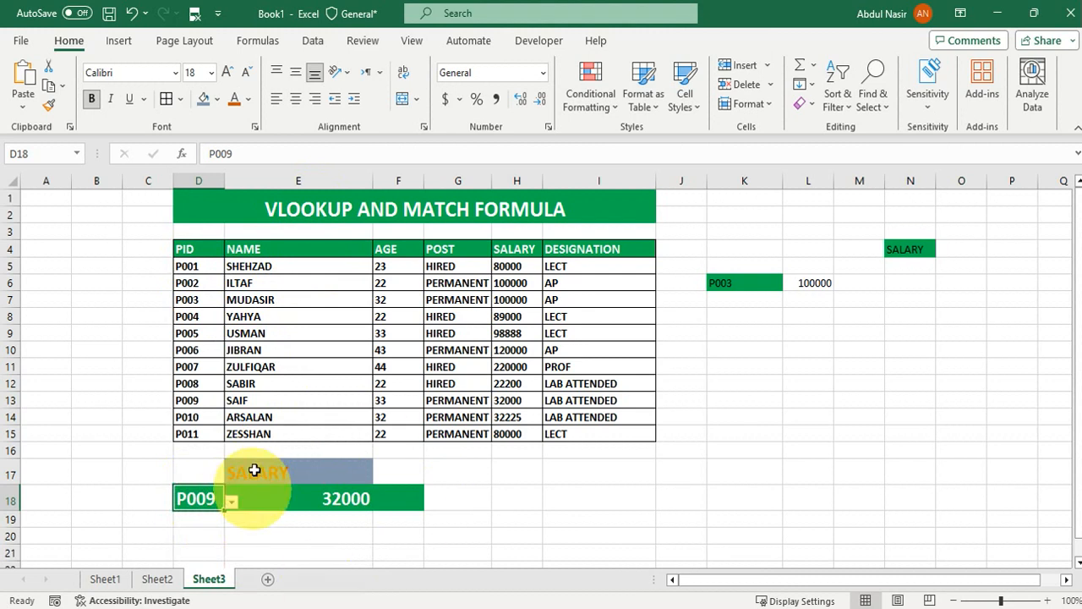
# Step: Test the lookup for P009 by choosing NAME, followed by DESIGNATION, from the header list in E17
pyautogui.click(348, 472)
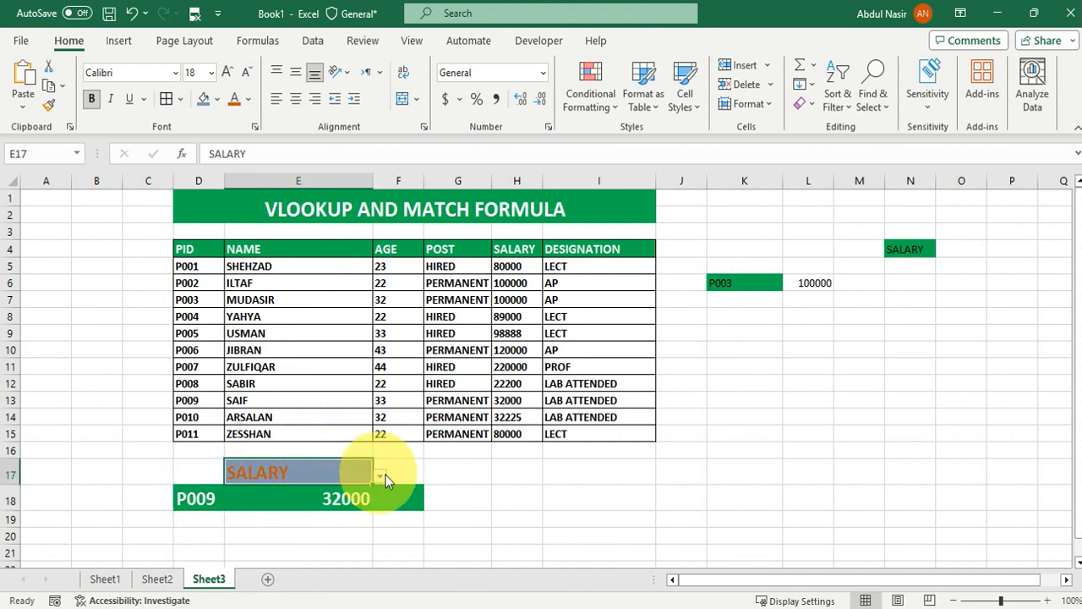
pyautogui.click(381, 475)
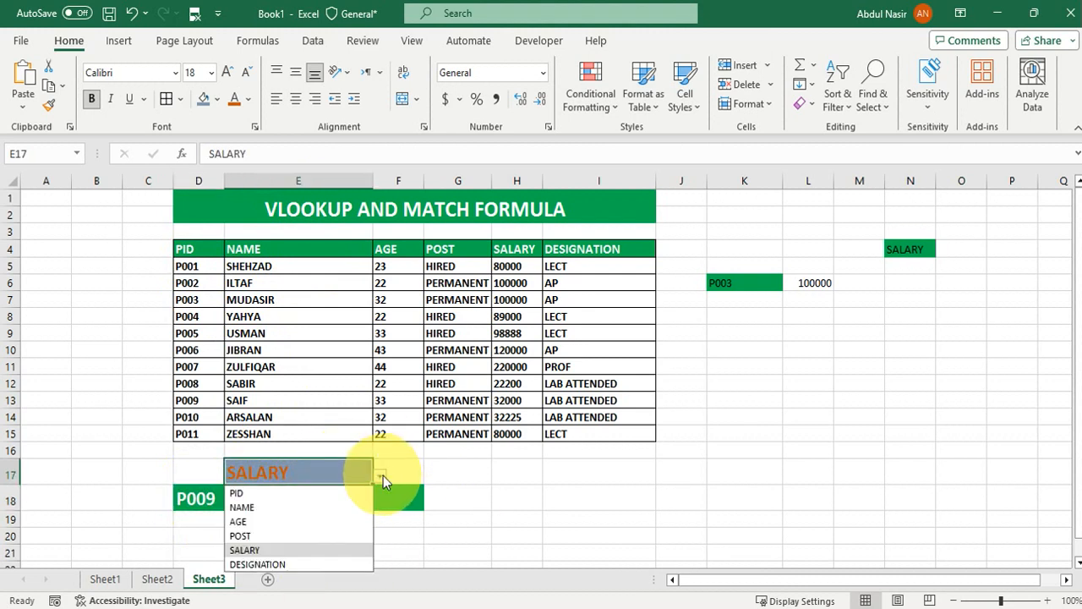
pyautogui.click(254, 509)
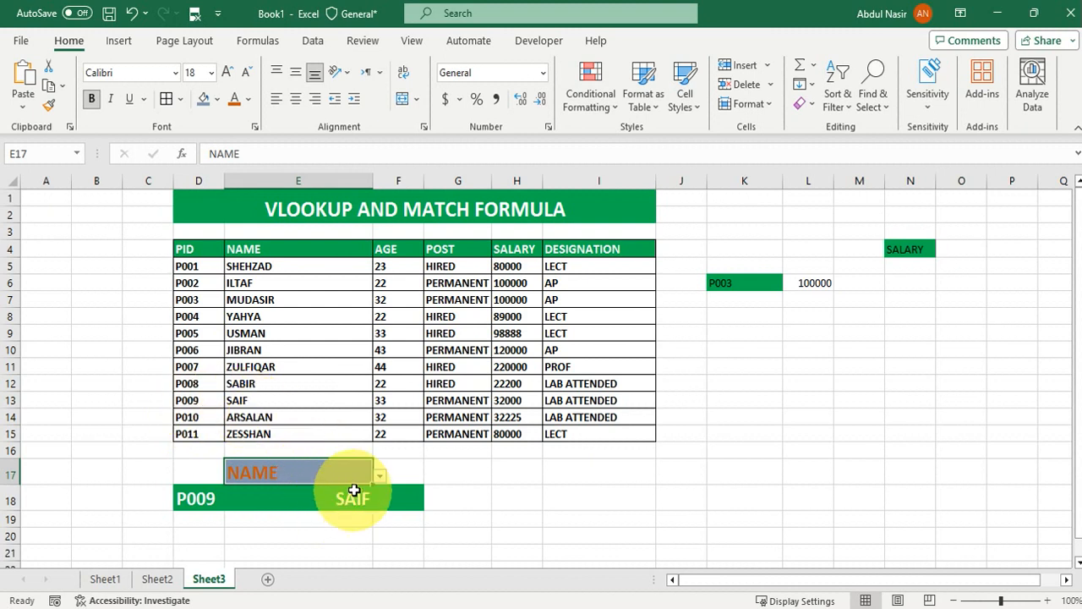
pyautogui.click(380, 476)
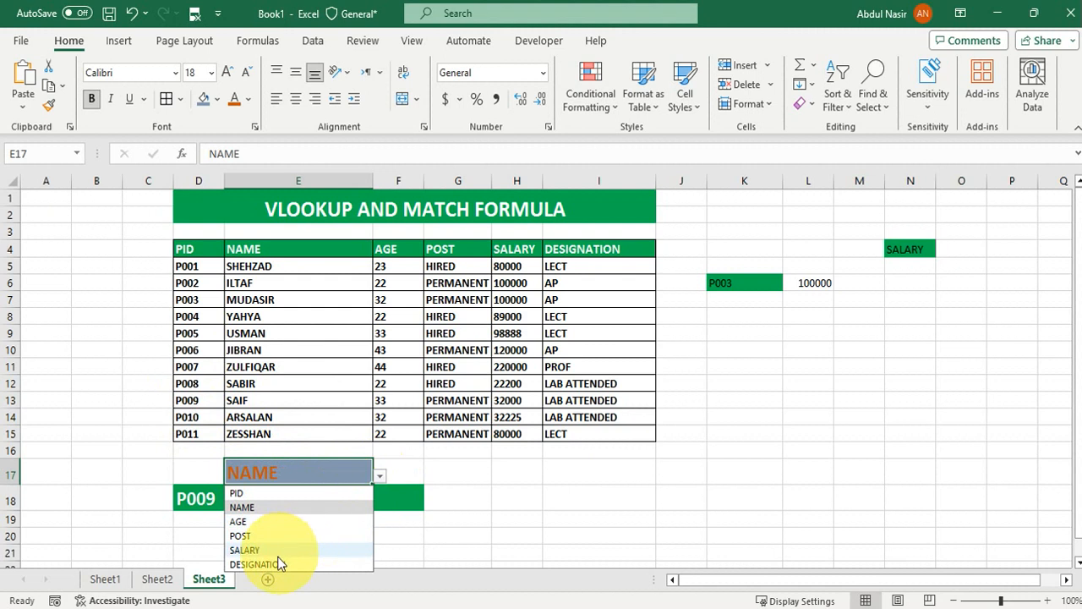
pyautogui.click(257, 564)
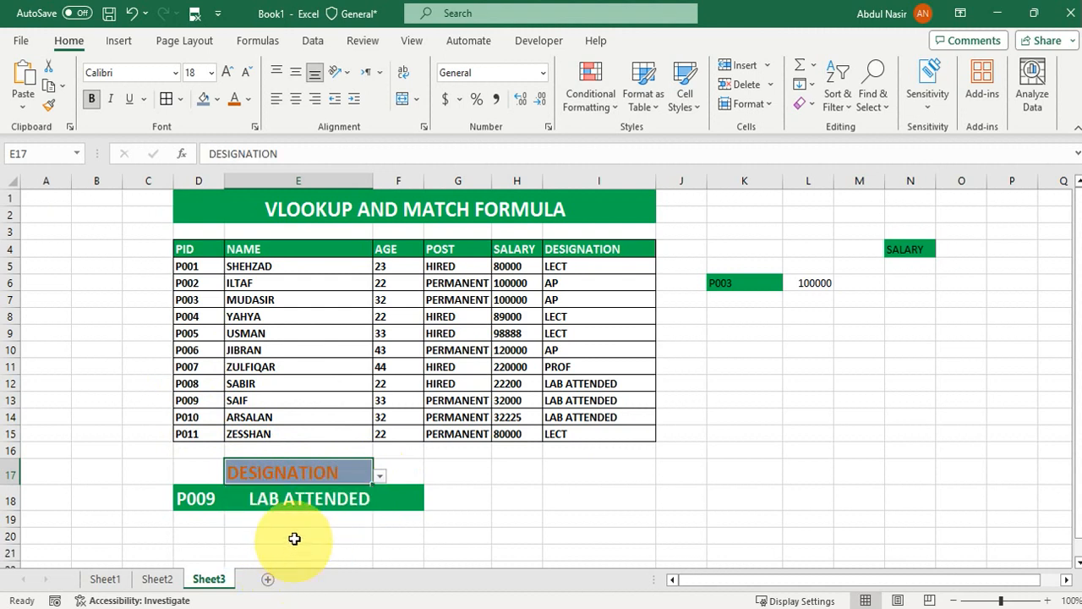